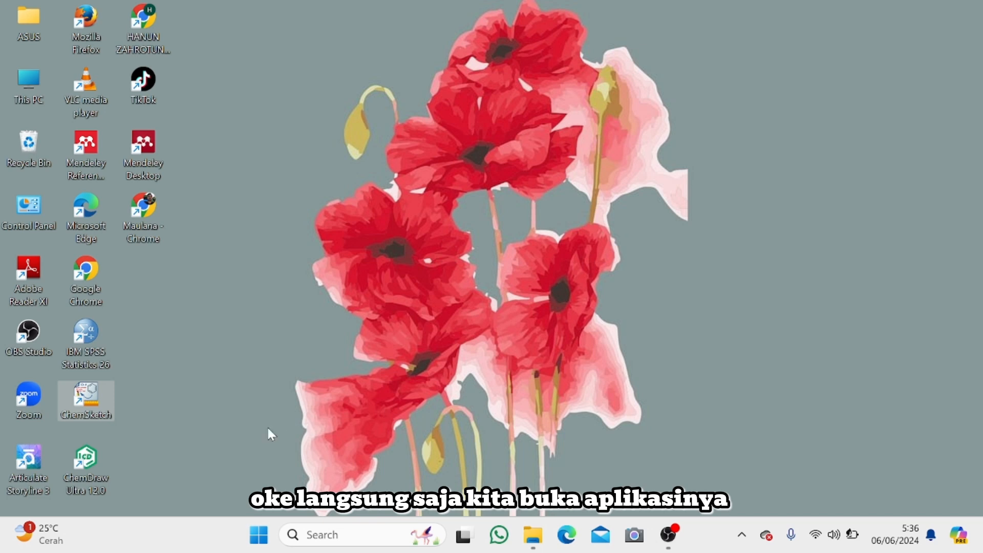
# - Open ChemDraw Ultra 12.0 with a blank document
pyautogui.doubleClick(87, 458)
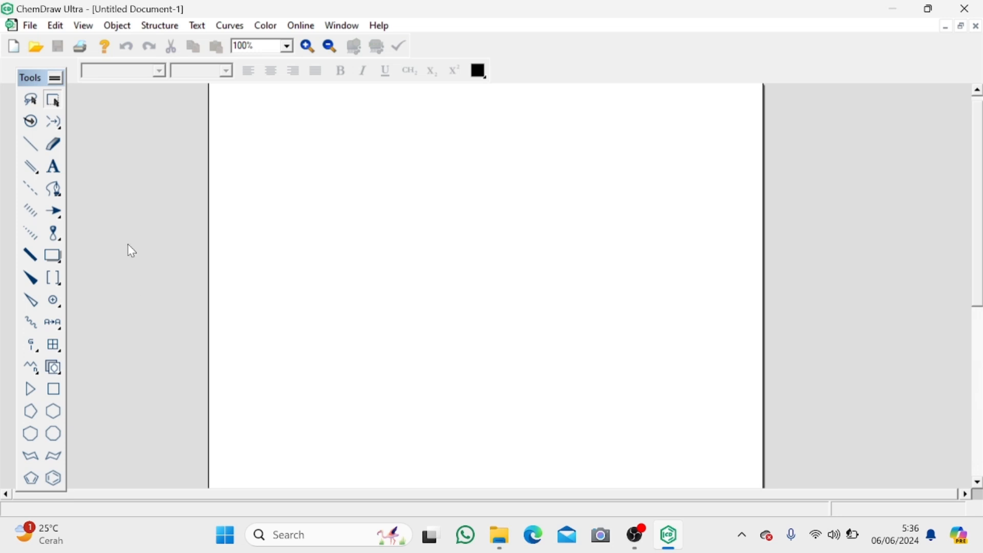
# - Look through the available commands from File to Window, and try enlarging the page to 150% and reducing it to 100%
pyautogui.click(32, 32)
pyautogui.moveTo(59, 29)
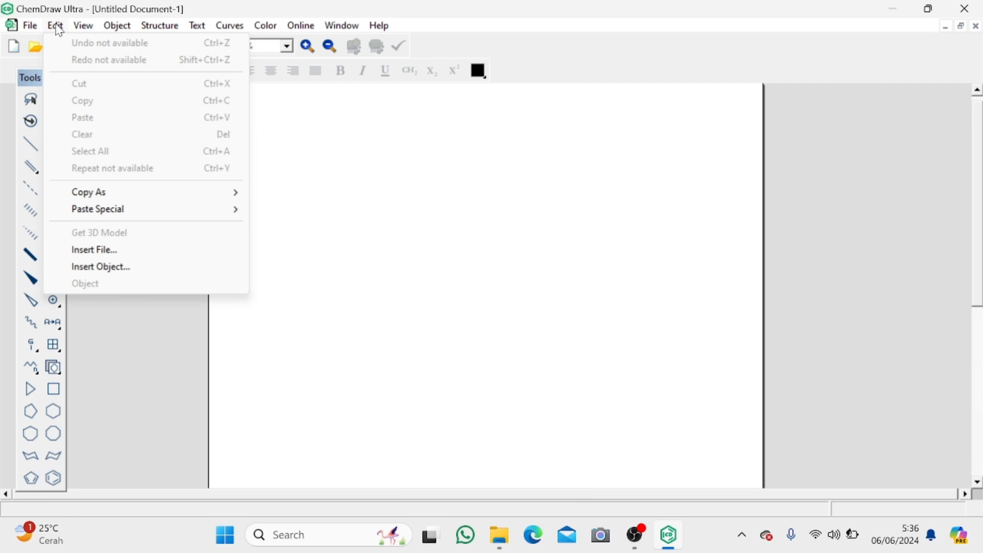
pyautogui.click(104, 26)
pyautogui.moveTo(148, 30)
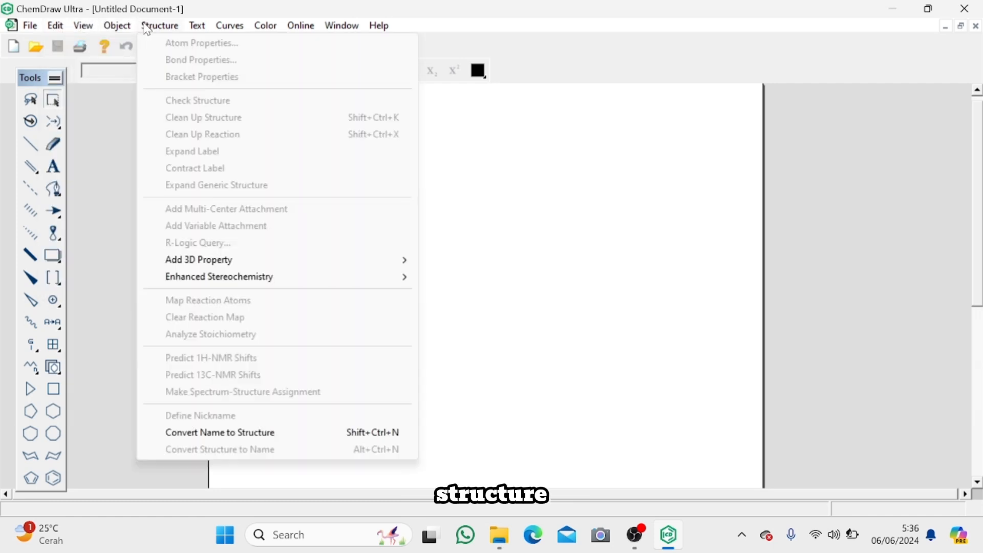
pyautogui.moveTo(223, 29)
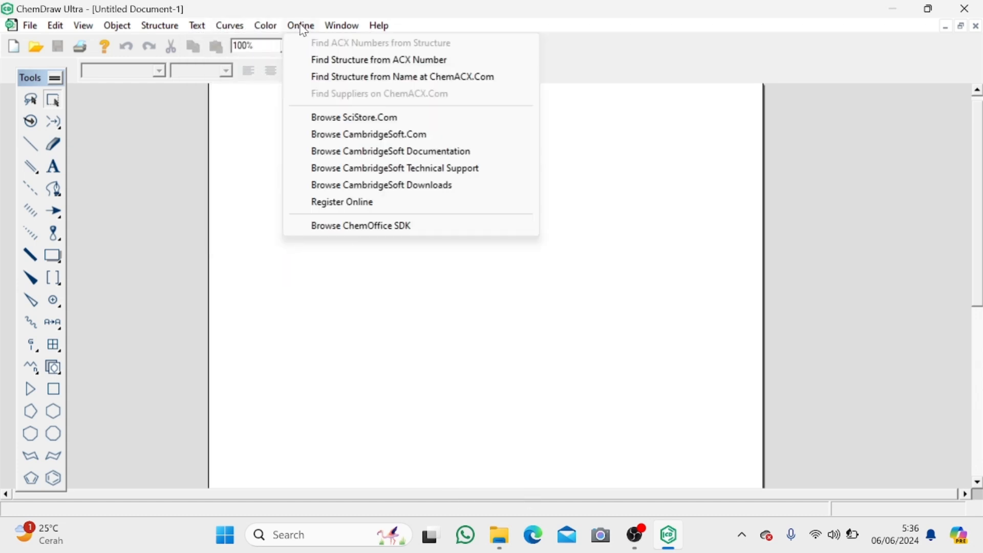
pyautogui.moveTo(340, 32)
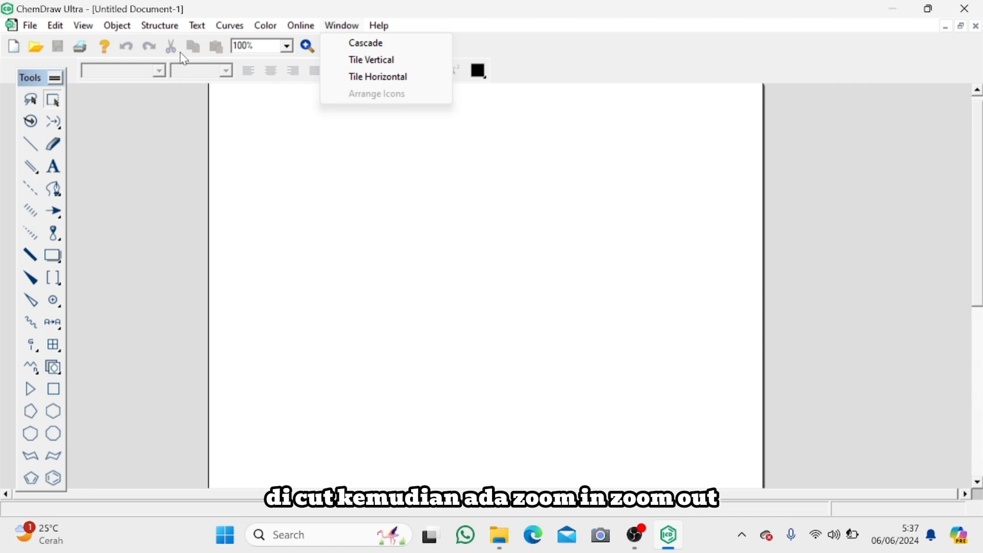
pyautogui.click(306, 48)
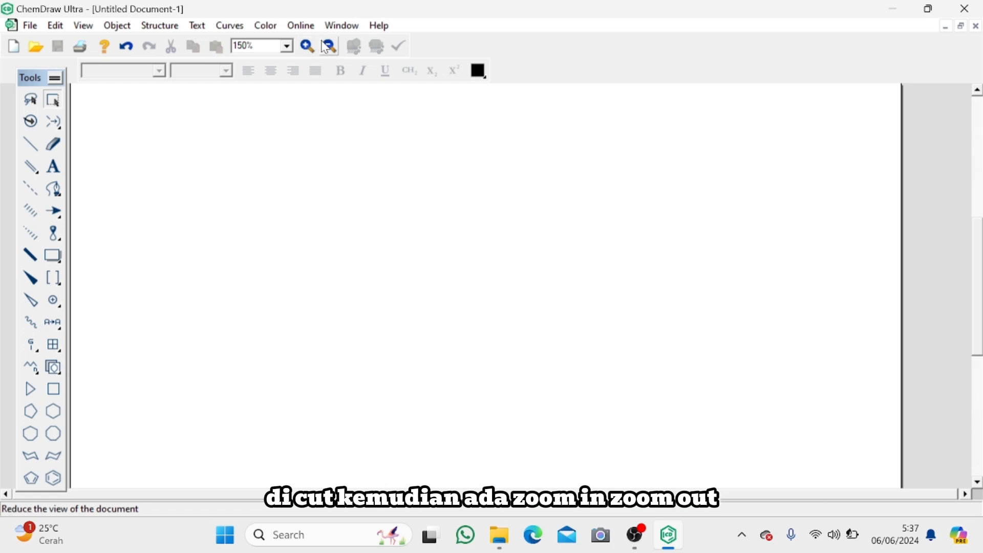
pyautogui.click(329, 47)
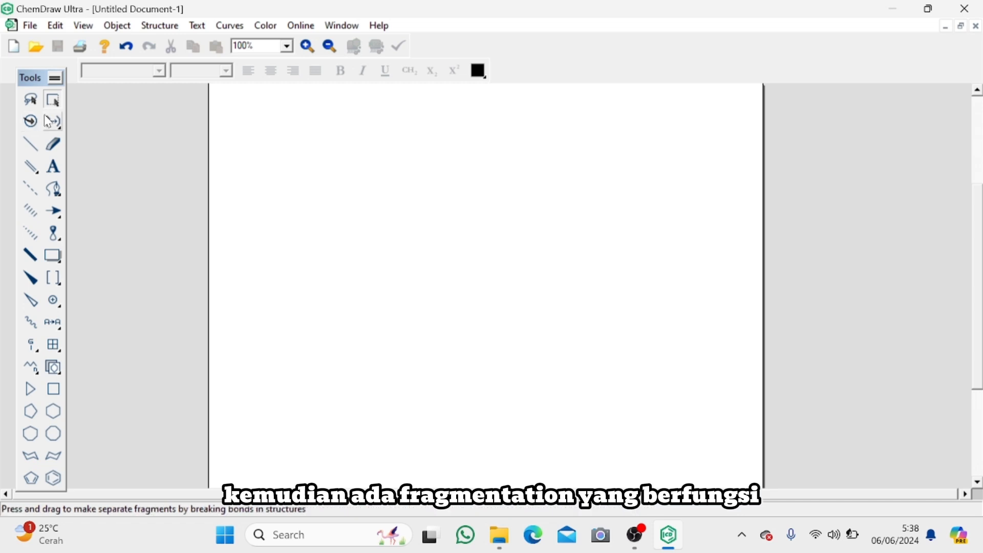
# - Examine the fragmentation, multiple bond, chemical symbol, query and table drawing tools and their variants
pyautogui.click(54, 123)
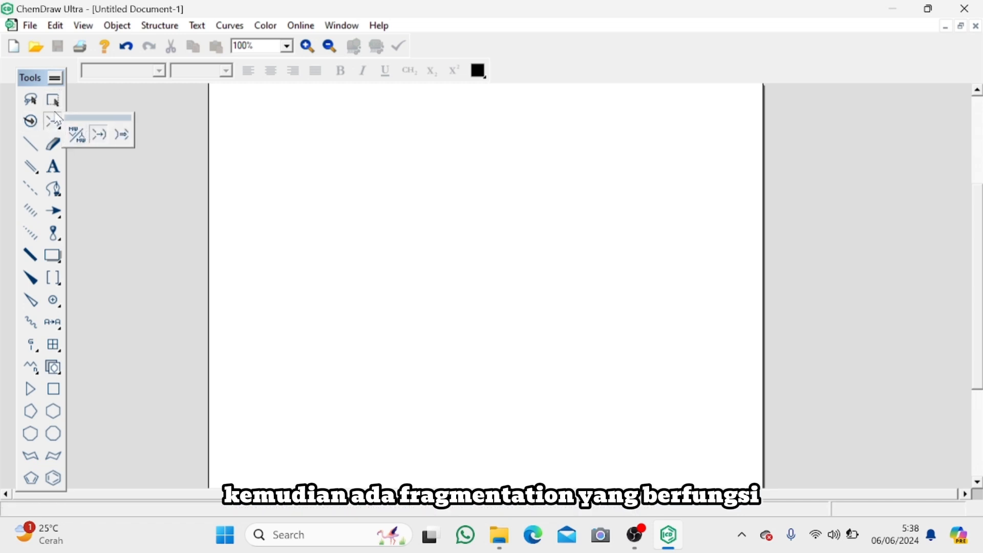
pyautogui.click(54, 116)
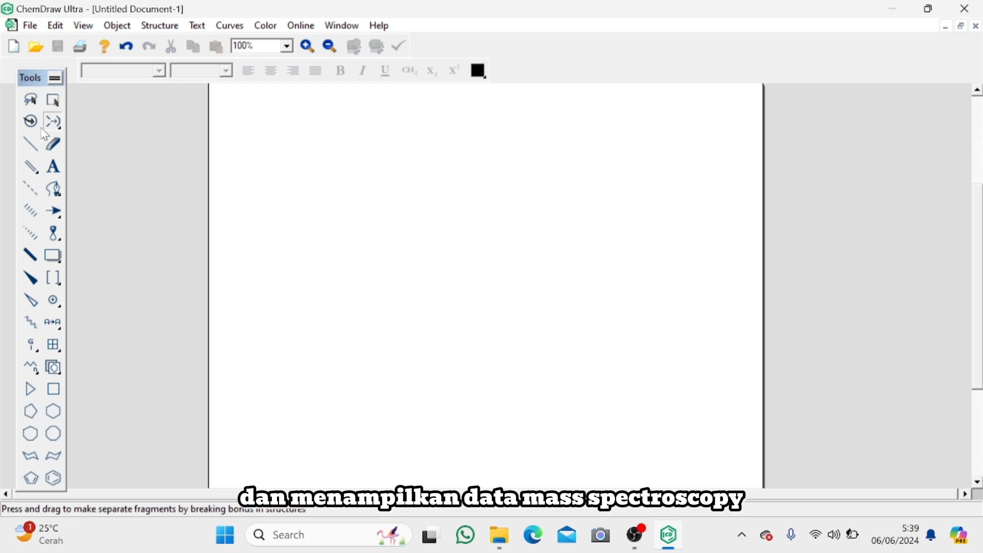
pyautogui.click(39, 162)
pyautogui.click(41, 170)
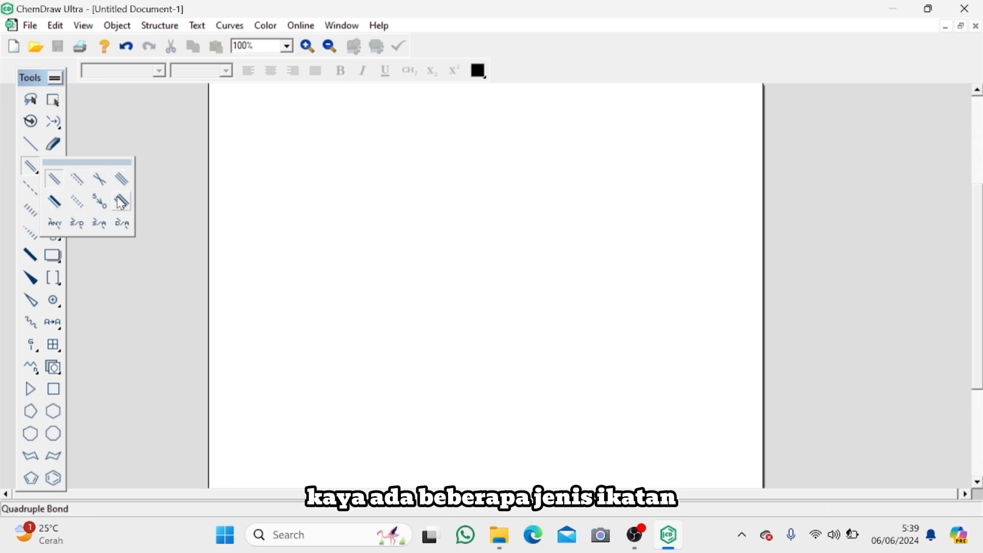
pyautogui.click(39, 171)
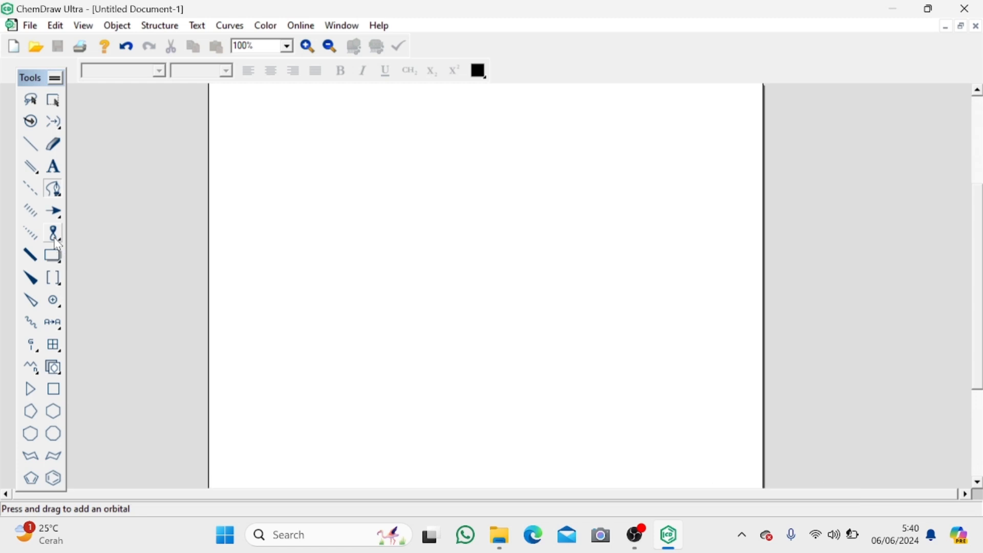
pyautogui.rightClick(56, 311)
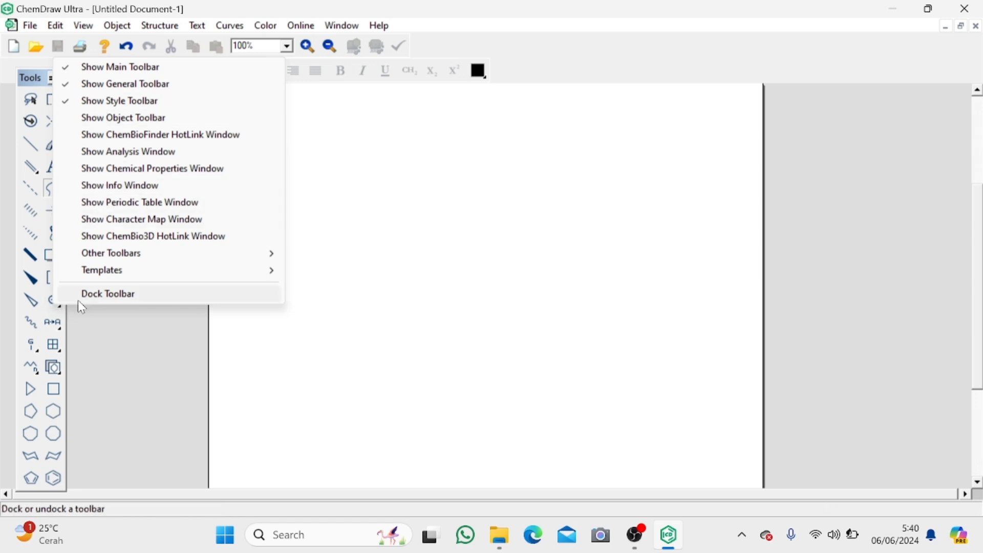
pyautogui.click(51, 309)
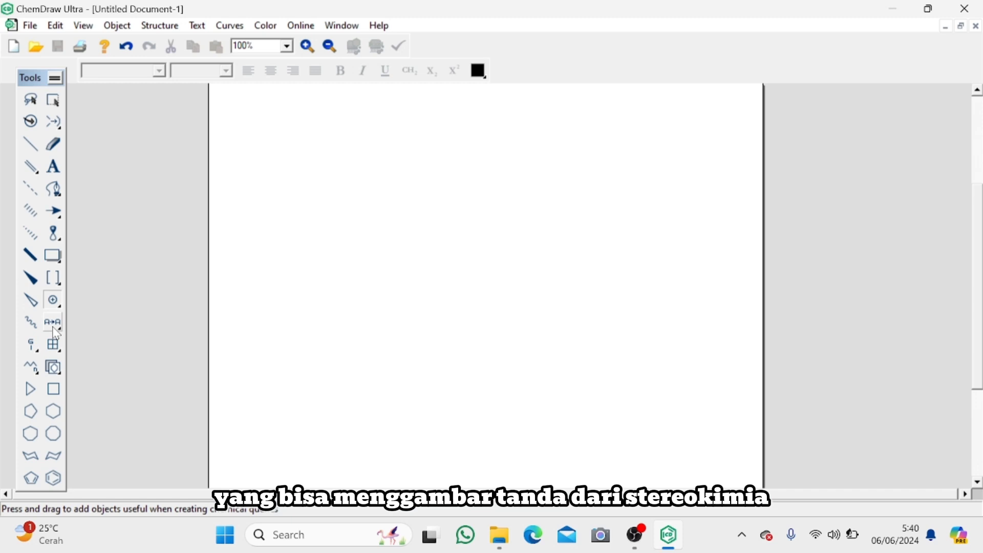
pyautogui.rightClick(56, 332)
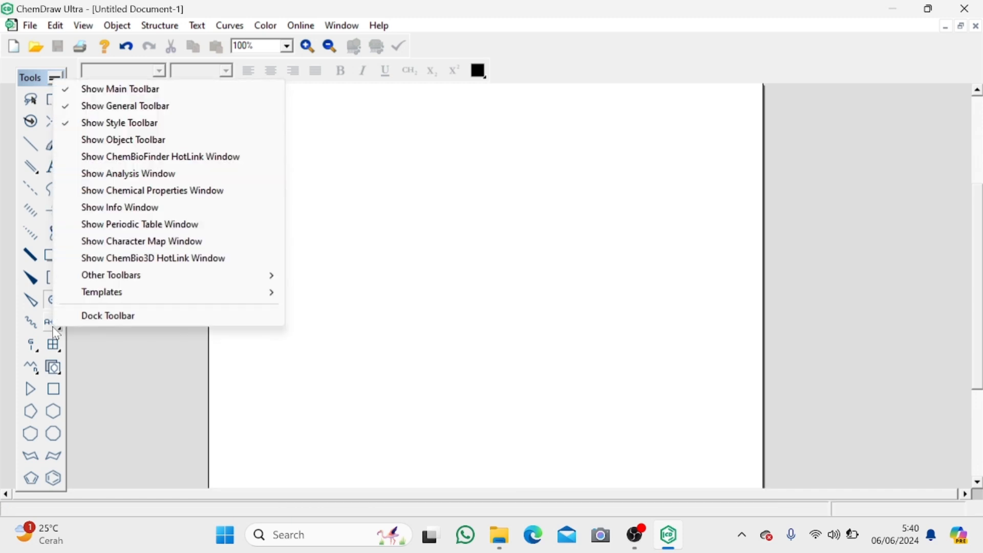
pyautogui.rightClick(57, 349)
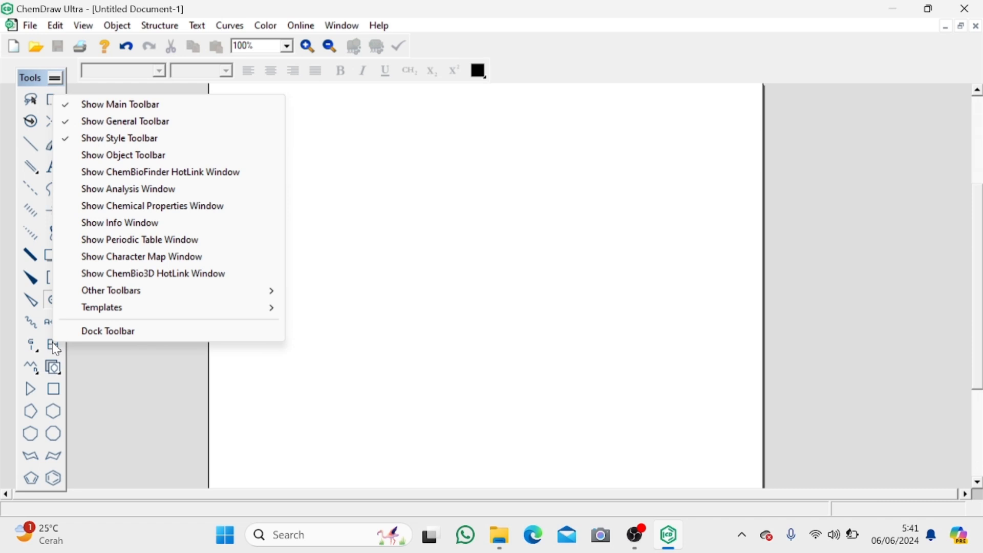
pyautogui.click(56, 349)
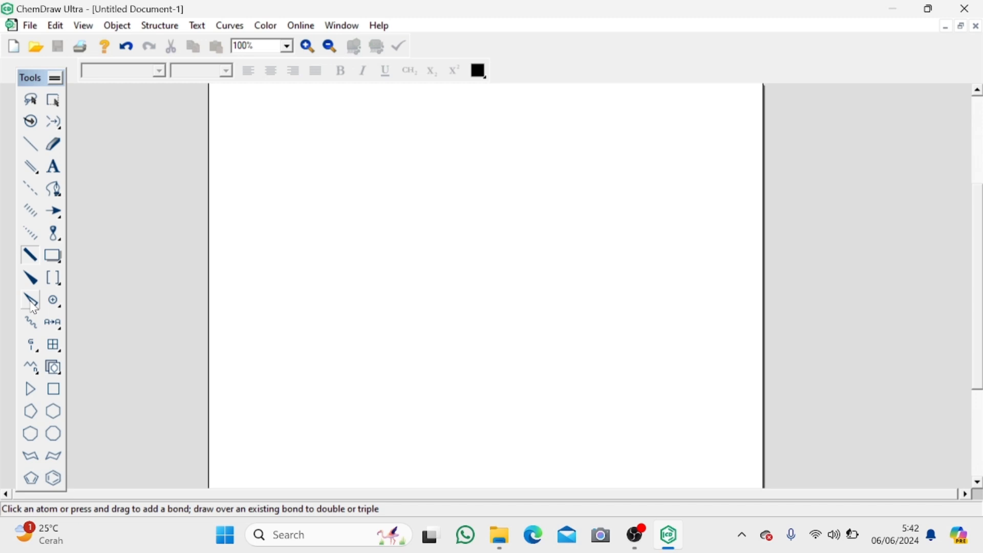
# - Insert the structure named "caffein" with its name pasted below, and move it to the page's upper left area
pyautogui.click(148, 29)
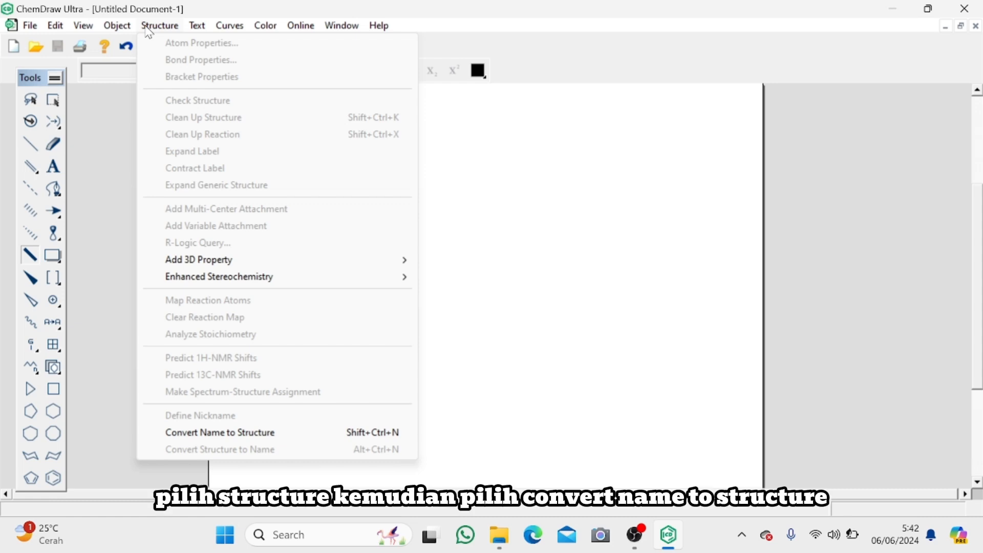
pyautogui.click(216, 432)
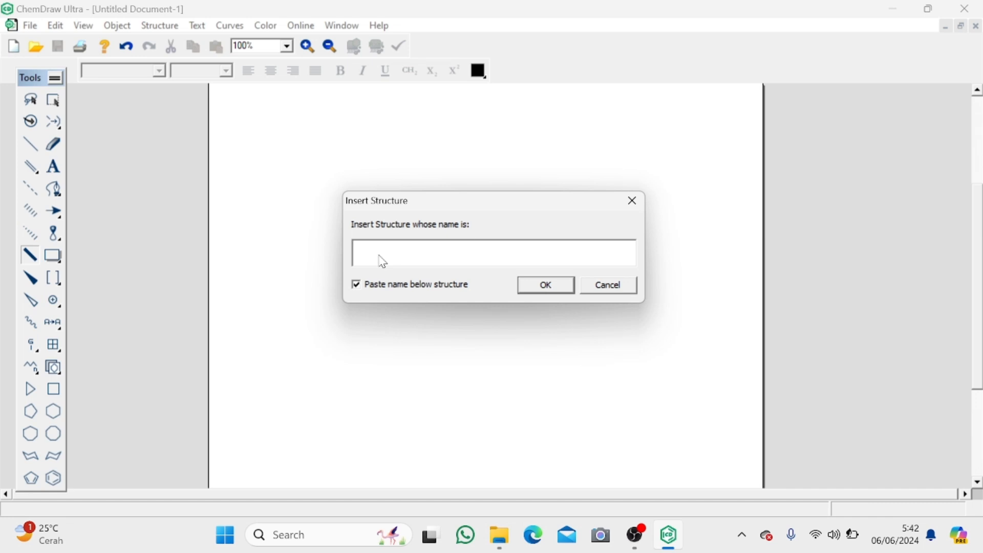
pyautogui.write('caffein')
pyautogui.click(529, 288)
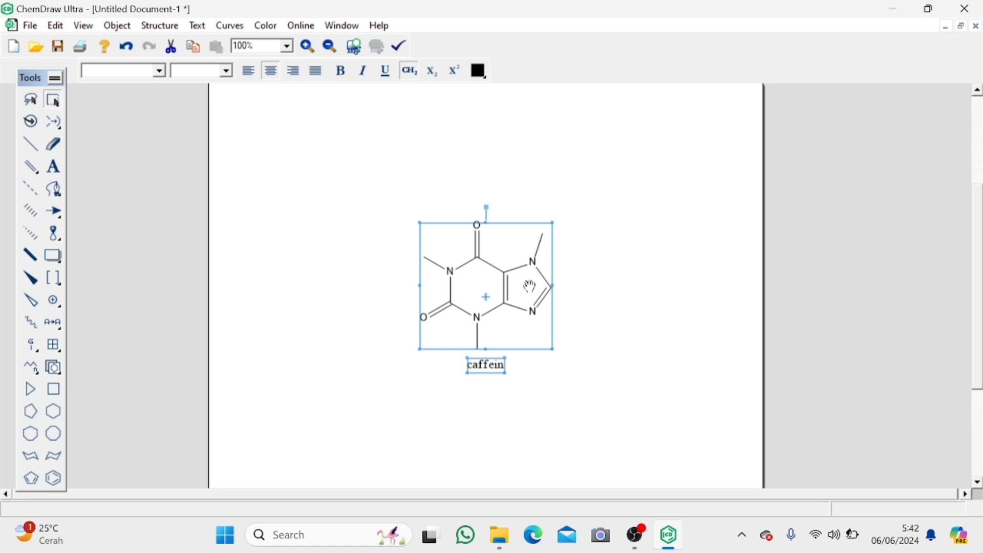
pyautogui.moveTo(482, 280); pyautogui.dragTo(311, 158)
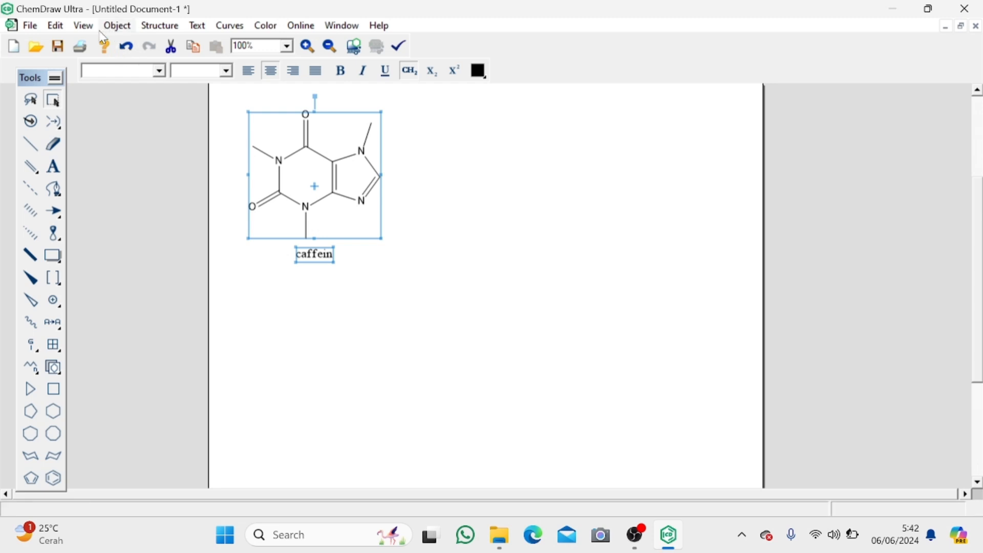
# - Convert the selected caffein structure to its systematic chemical name
pyautogui.click(146, 29)
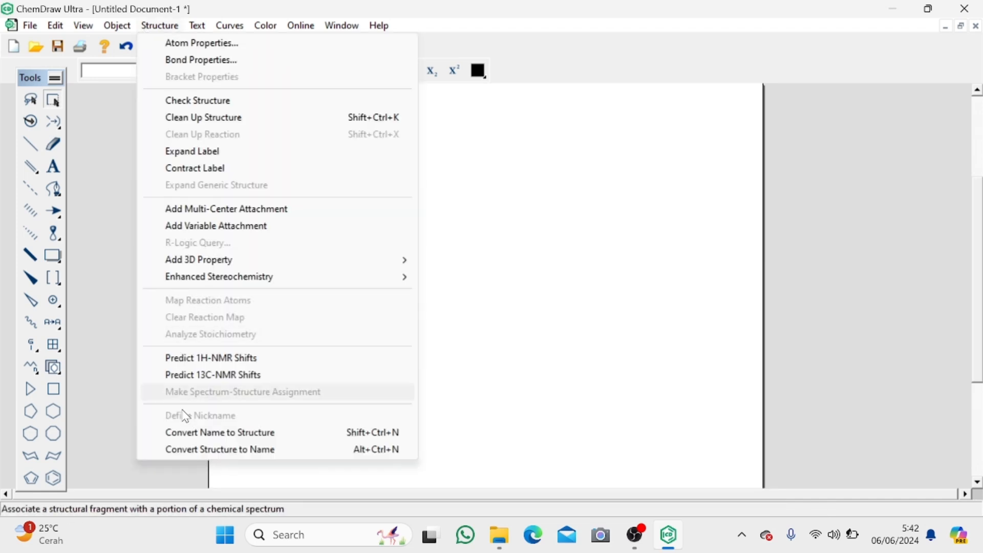
pyautogui.click(189, 450)
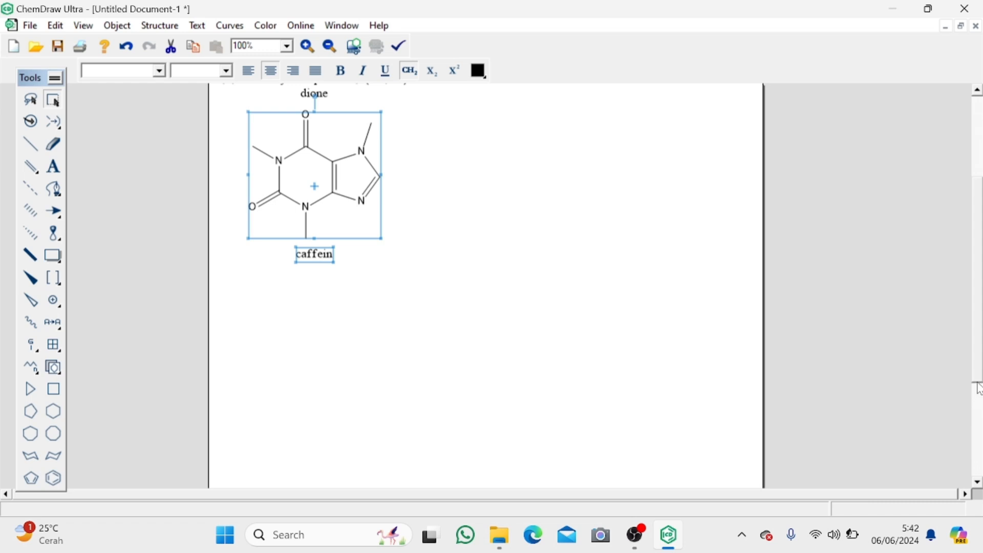
pyautogui.moveTo(977, 388); pyautogui.dragTo(978, 359)
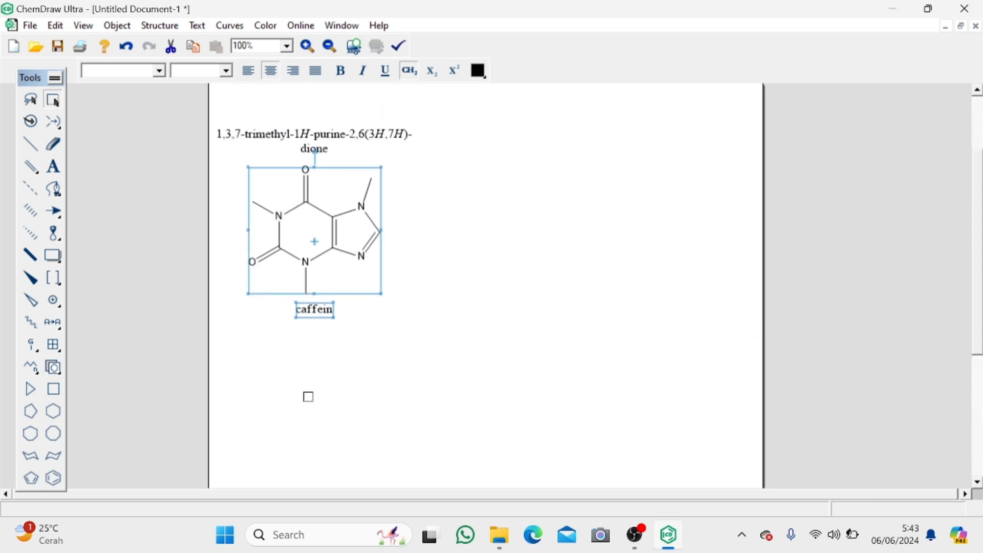
# - Draw a benzene ring below the caffein structure and fuse a cyclopentane ring to its right vertical bond
pyautogui.click(55, 483)
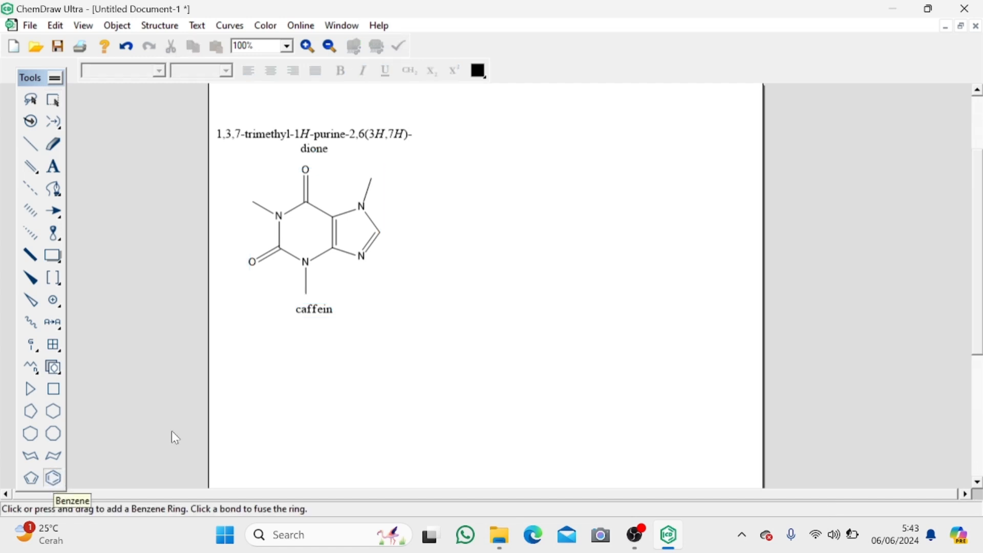
pyautogui.click(274, 420)
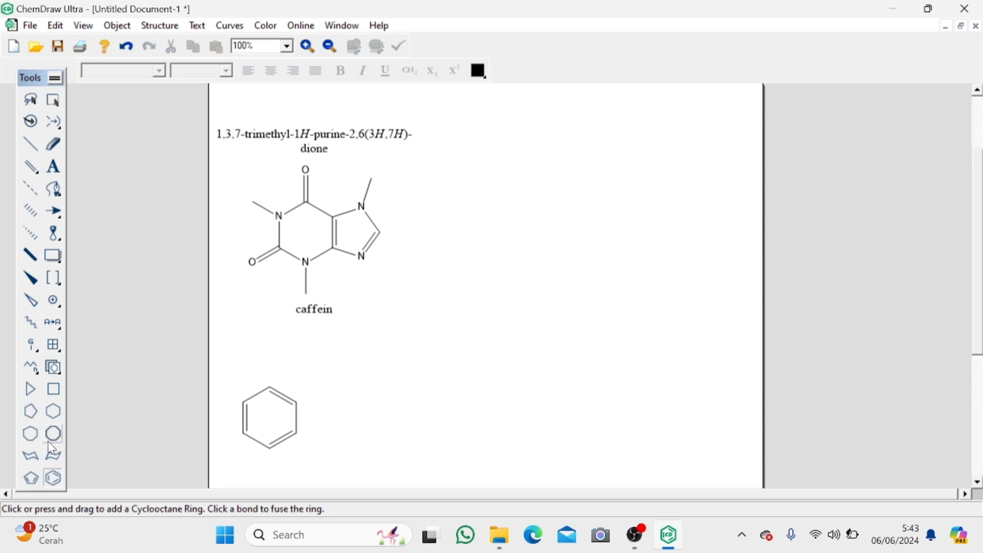
pyautogui.click(31, 411)
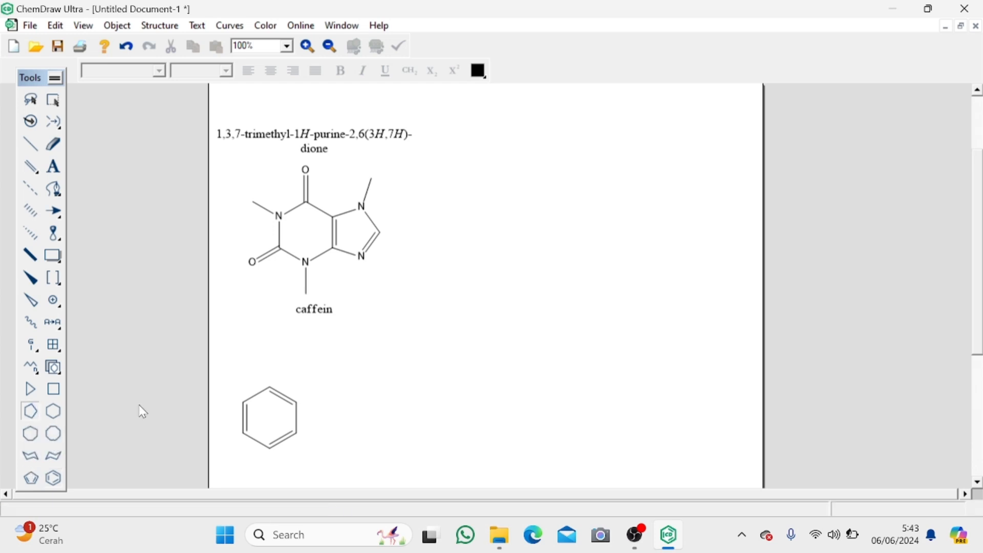
pyautogui.click(298, 418)
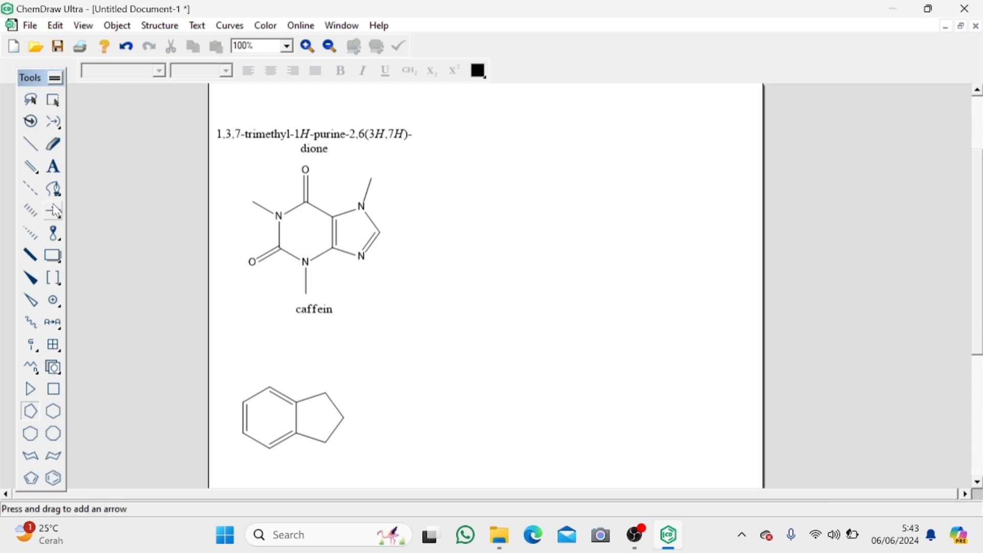
# - Add a single bond to the benzene ring's top carbon and label the bond's free end N
pyautogui.click(30, 143)
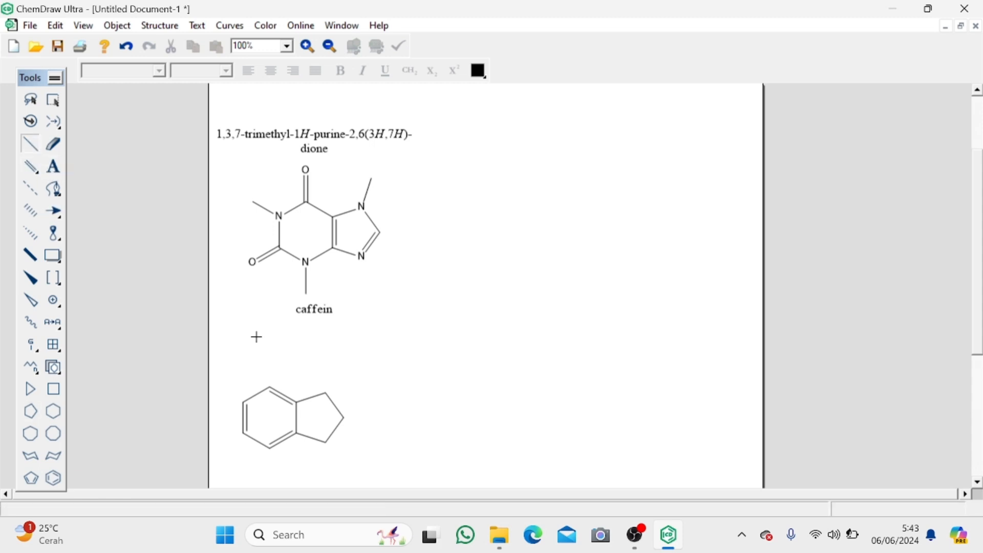
pyautogui.click(270, 386)
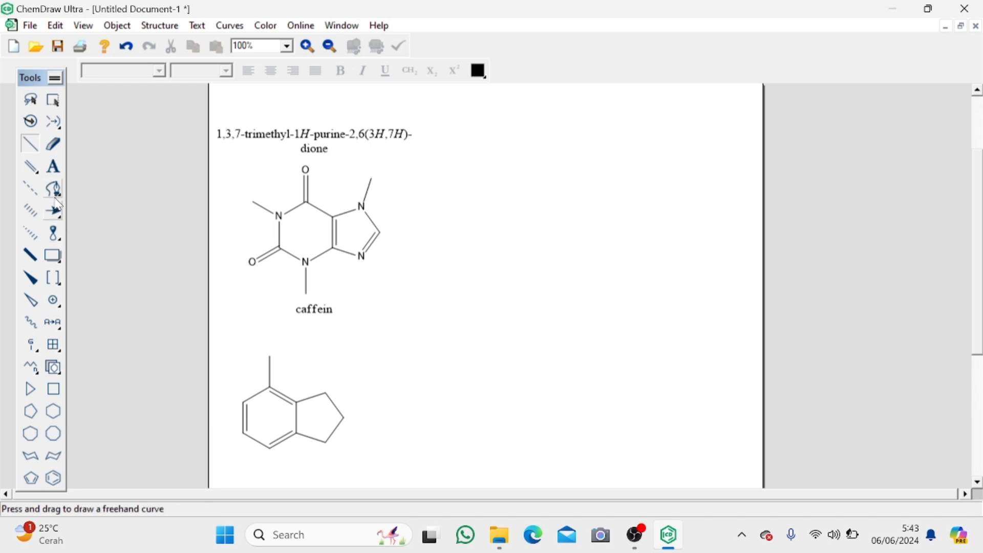
pyautogui.click(53, 167)
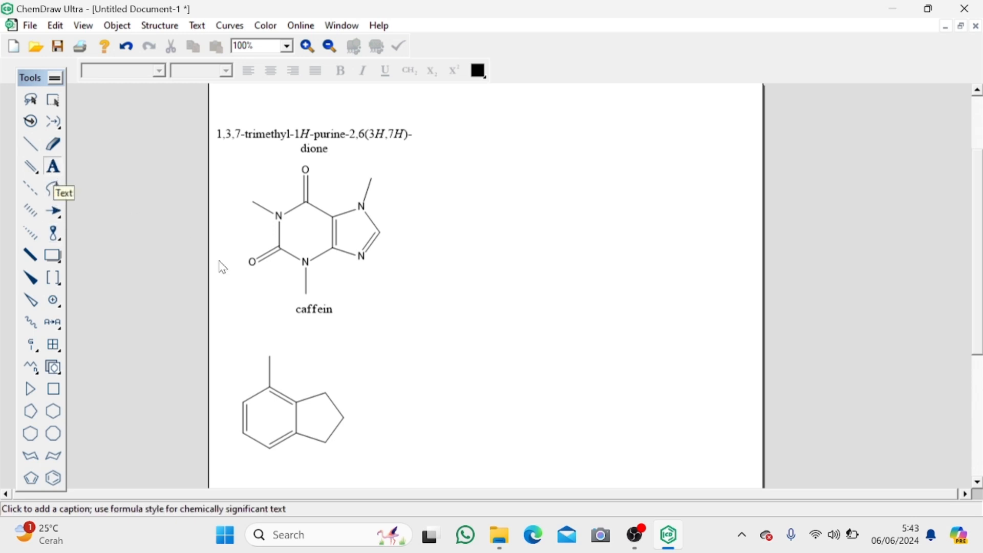
pyautogui.click(269, 358)
pyautogui.write('N')
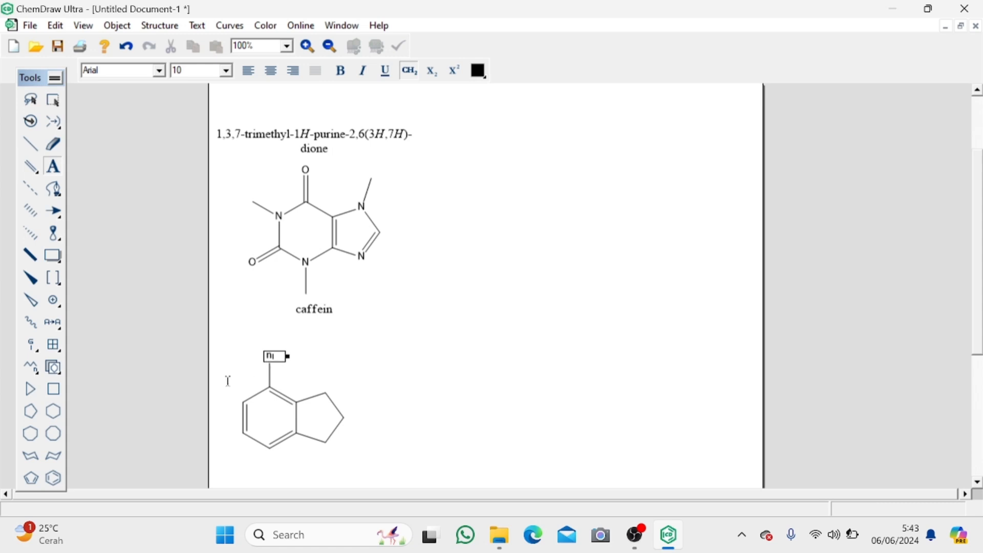
pyautogui.click(299, 405)
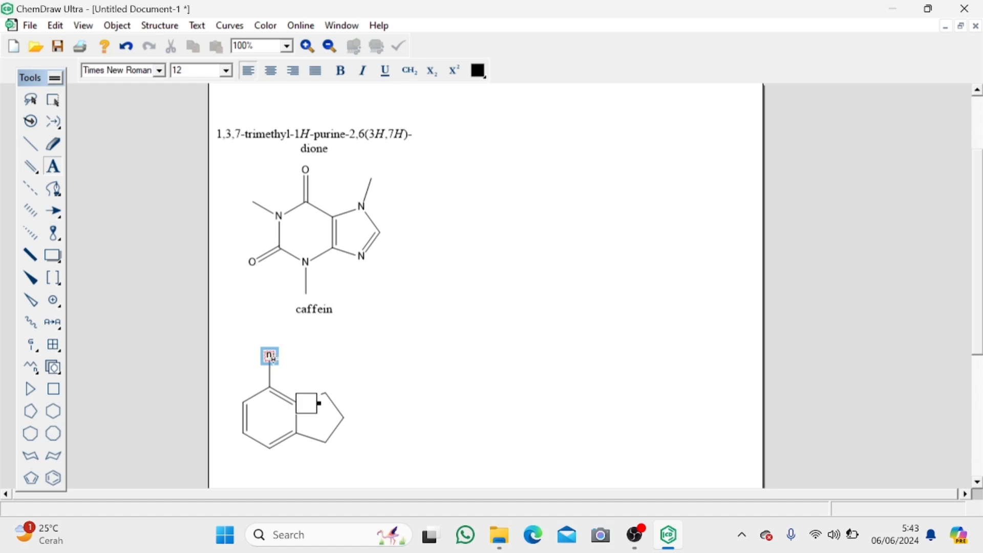
pyautogui.click(271, 356)
pyautogui.press('BackSpace')
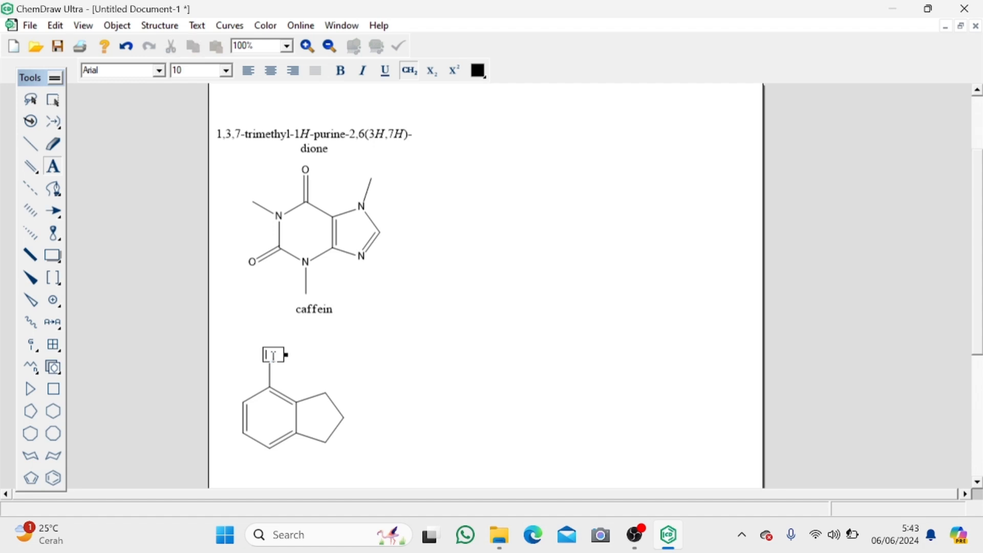
pyautogui.write('N')
pyautogui.click(280, 367)
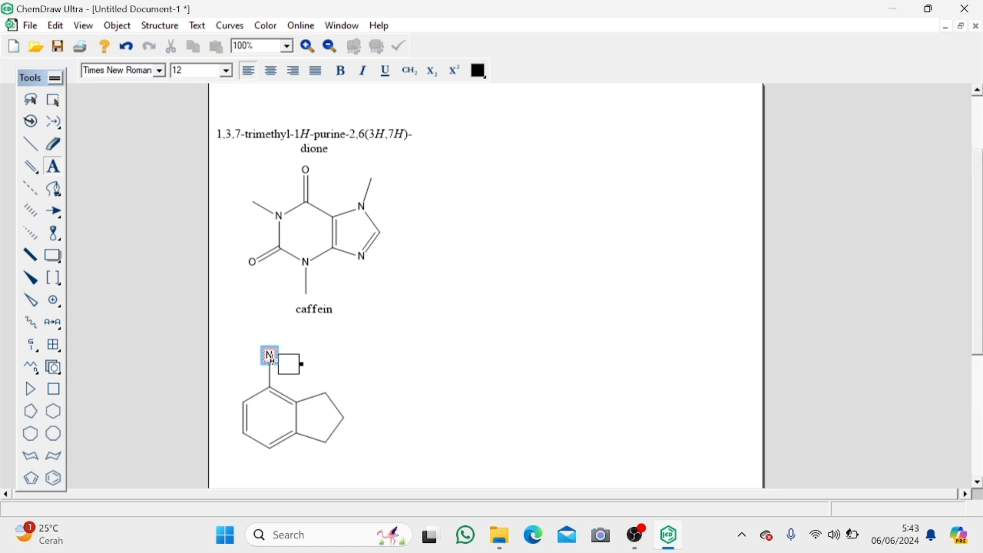
# - Change the atom label above the benzene ring to NH2
pyautogui.click(271, 356)
pyautogui.write('H')
pyautogui.press('BackSpace')
pyautogui.write('NH2')
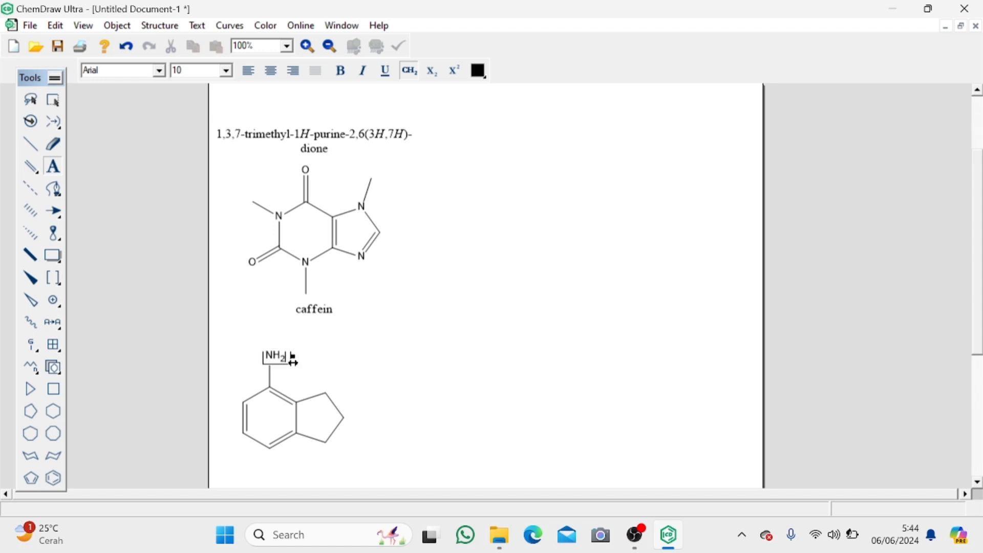
# - Label the six-membered ring's upper-left and bottom atoms N and the five-membered ring's lower atom NH
pyautogui.click(243, 401)
pyautogui.write('N')
pyautogui.click(271, 448)
pyautogui.write('N')
pyautogui.click(324, 442)
pyautogui.write('NH')
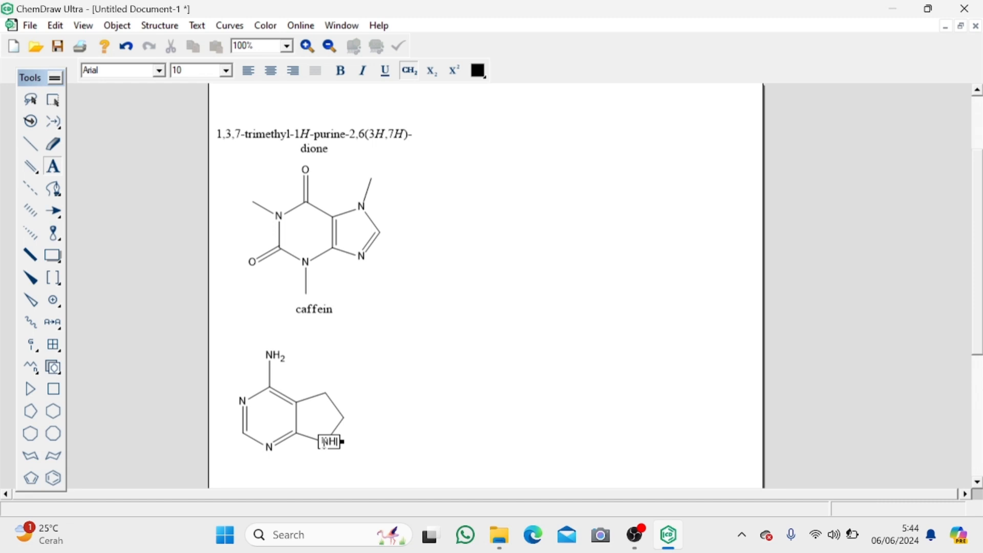
# - Label the five-membered ring's upper atom N and make the bond from it to the rightmost carbon double
pyautogui.click(327, 394)
pyautogui.write('N')
pyautogui.click(31, 143)
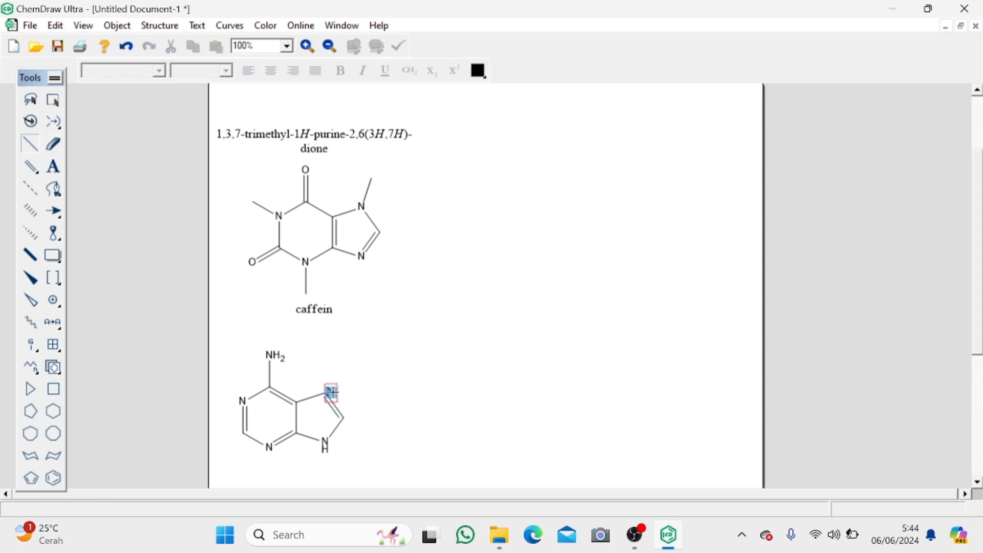
pyautogui.click(332, 392)
pyautogui.click(53, 166)
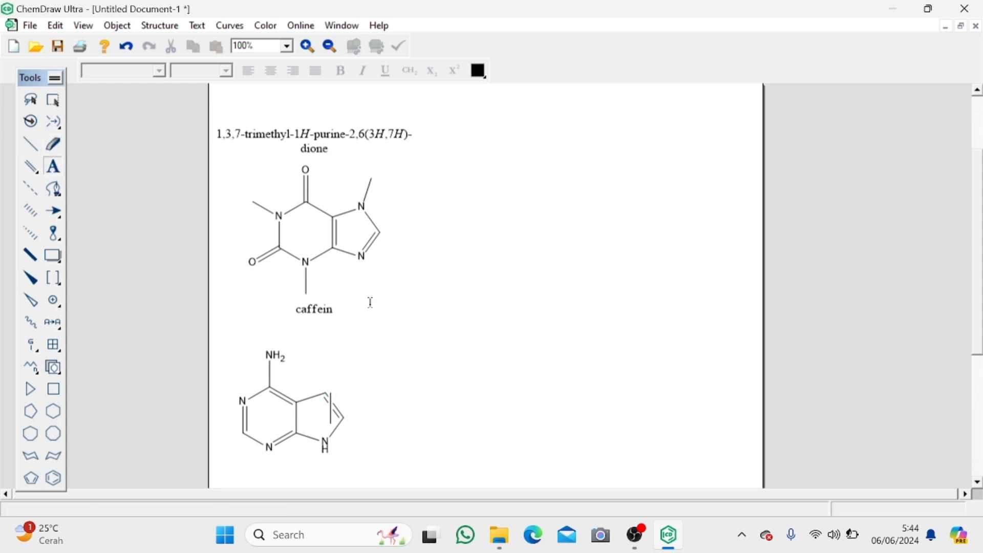
pyautogui.click(51, 151)
pyautogui.click(332, 407)
# - Restore the N label on the five-membered ring's upper atom
pyautogui.click(53, 167)
pyautogui.click(326, 394)
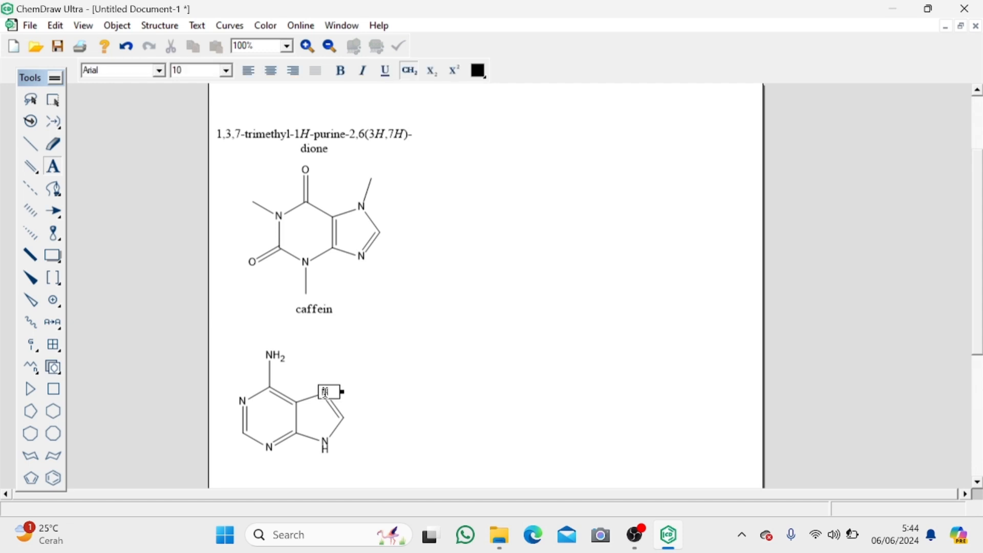
pyautogui.click(413, 389)
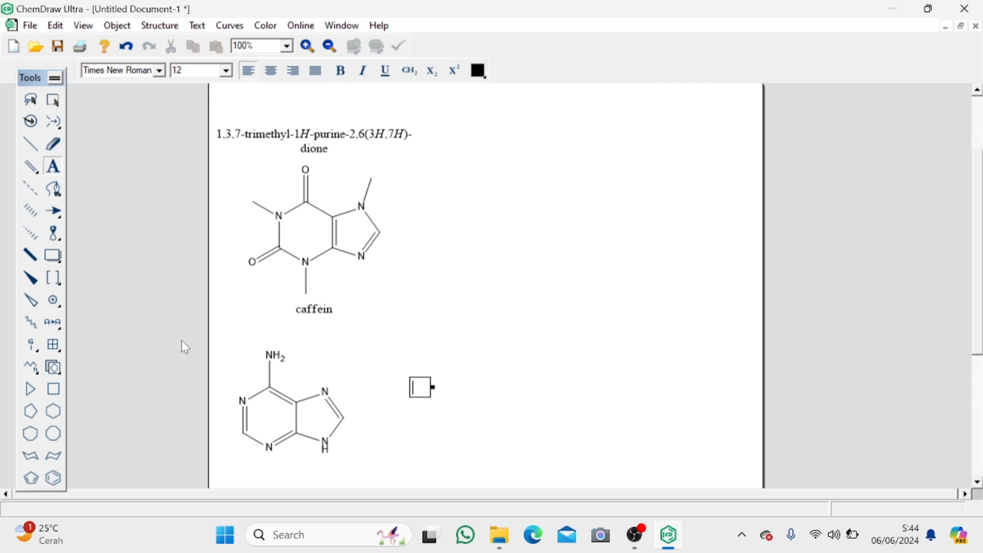
# - Convert the fused-ring NH2 structure to its chemical name and move it to the right of the caffein structure
pyautogui.click(53, 100)
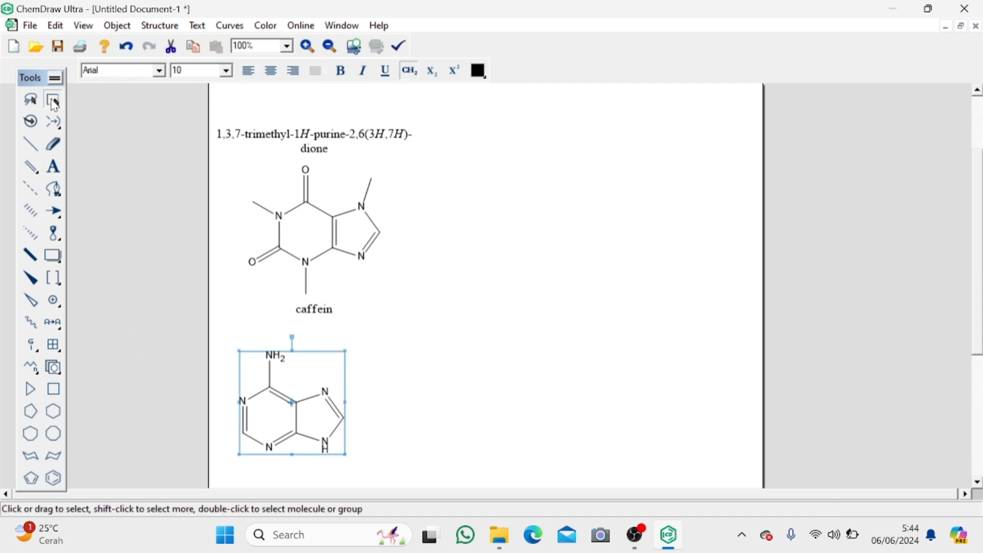
pyautogui.click(154, 26)
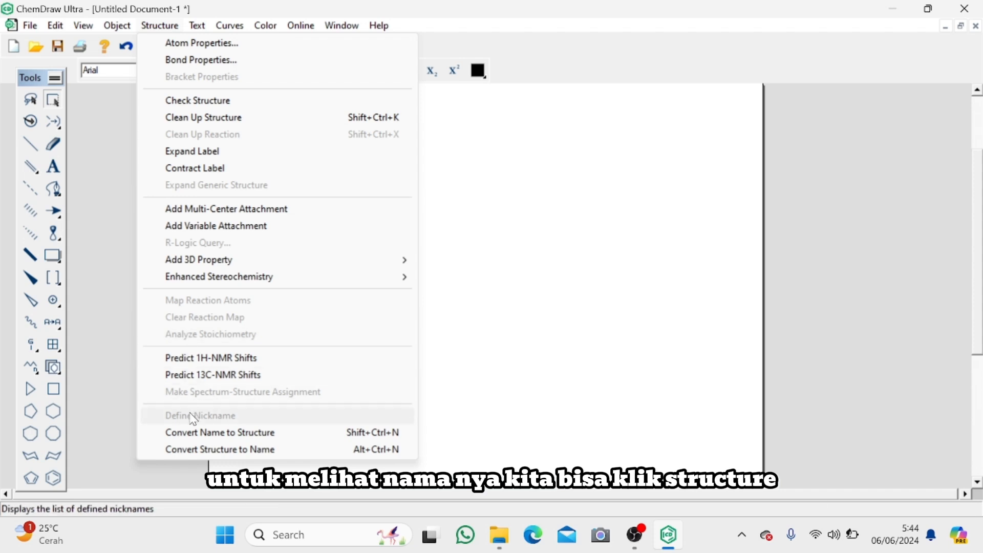
pyautogui.click(193, 452)
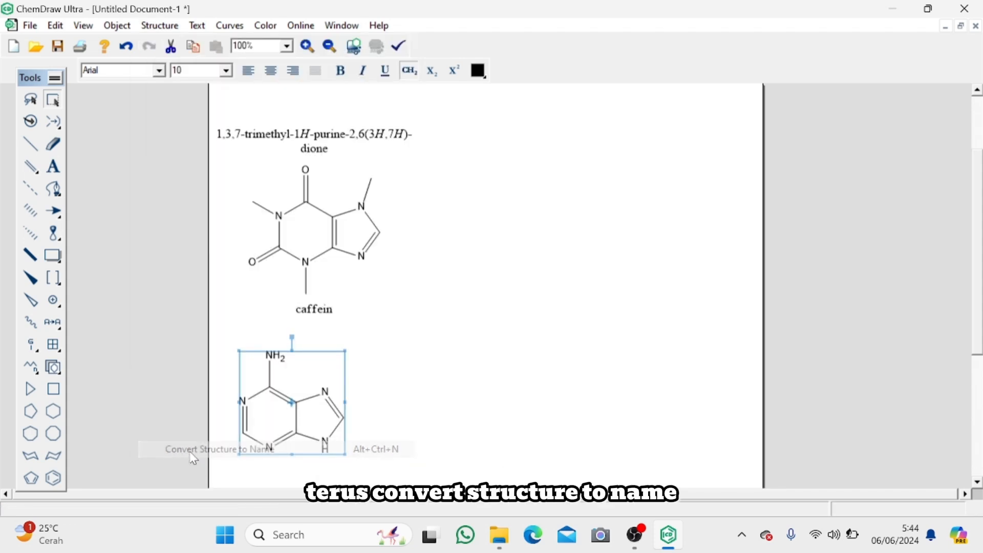
pyautogui.moveTo(310, 414); pyautogui.dragTo(540, 229)
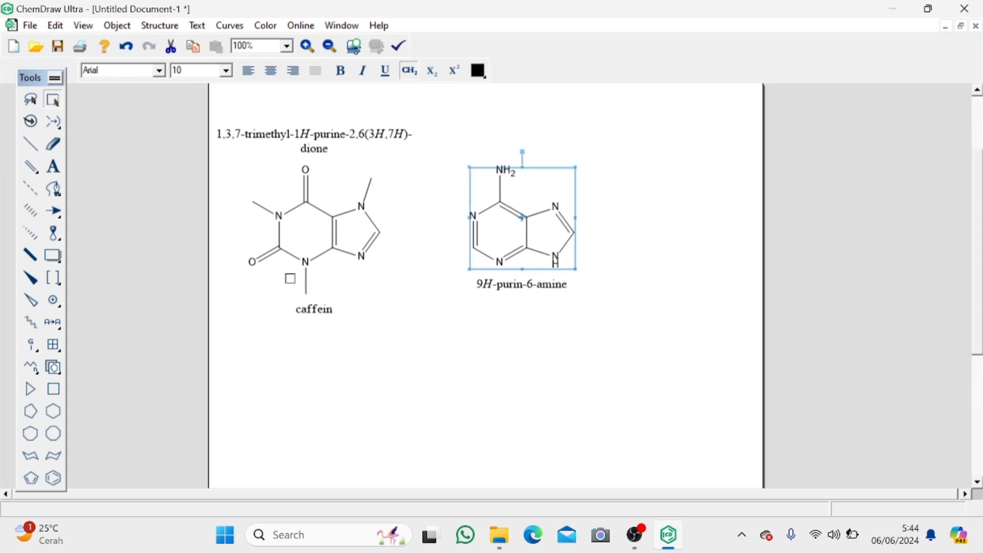
# - Draw a benzene ring below the caffein structure and add a single bond to its upper-right carbon
pyautogui.click(53, 478)
pyautogui.click(264, 450)
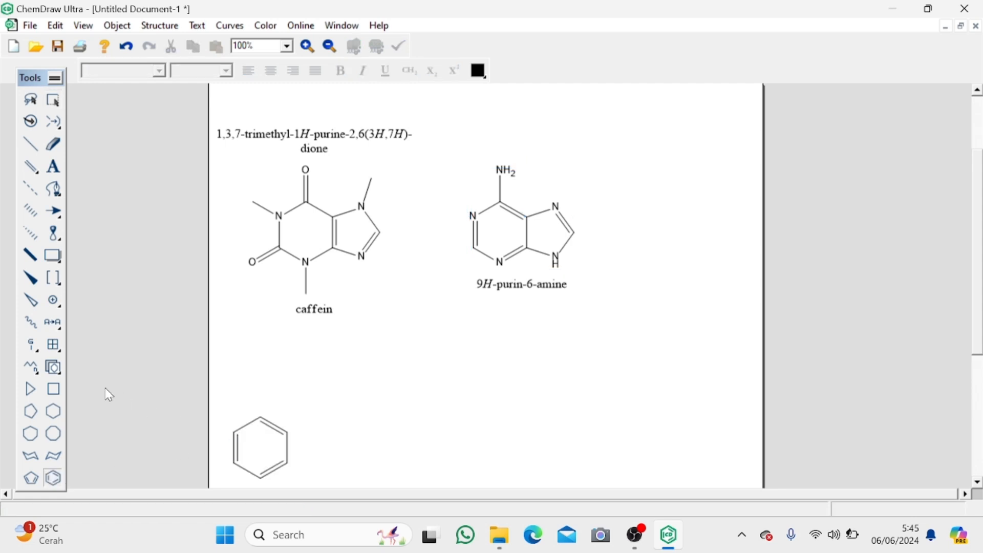
pyautogui.click(30, 144)
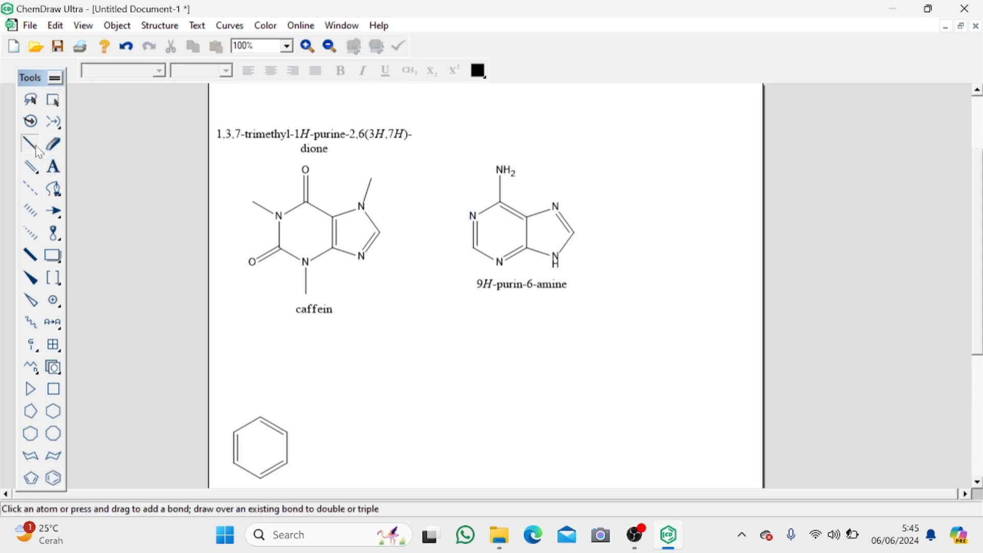
pyautogui.moveTo(288, 433); pyautogui.dragTo(318, 411)
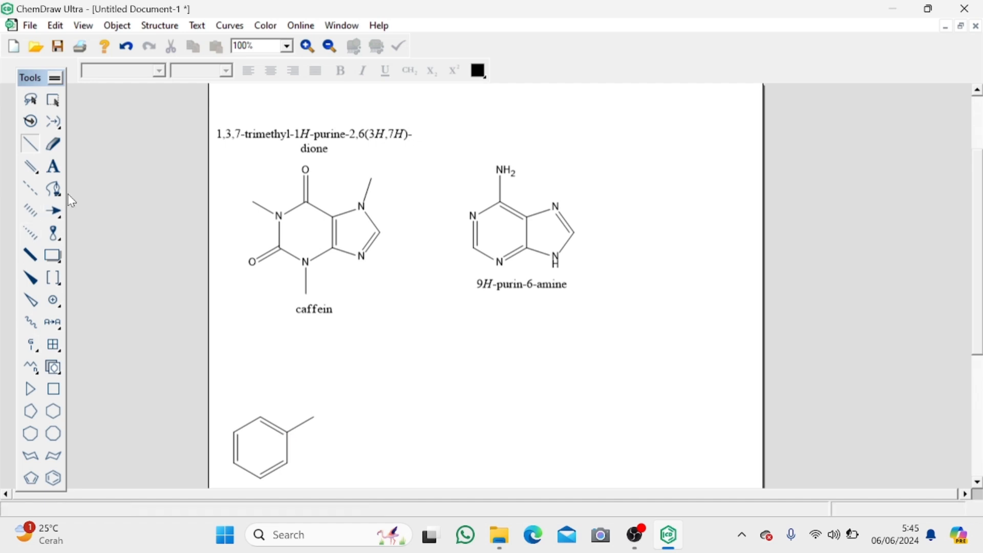
# - Label the free end of the new benzene ring's bond OCH3
pyautogui.click(53, 167)
pyautogui.click(314, 418)
pyautogui.write('CH3')
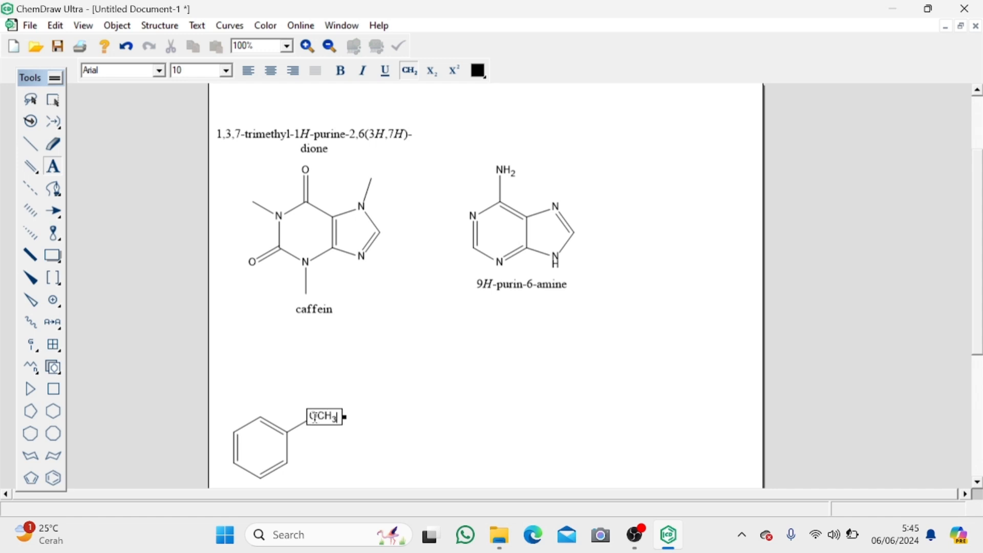
pyautogui.click(223, 364)
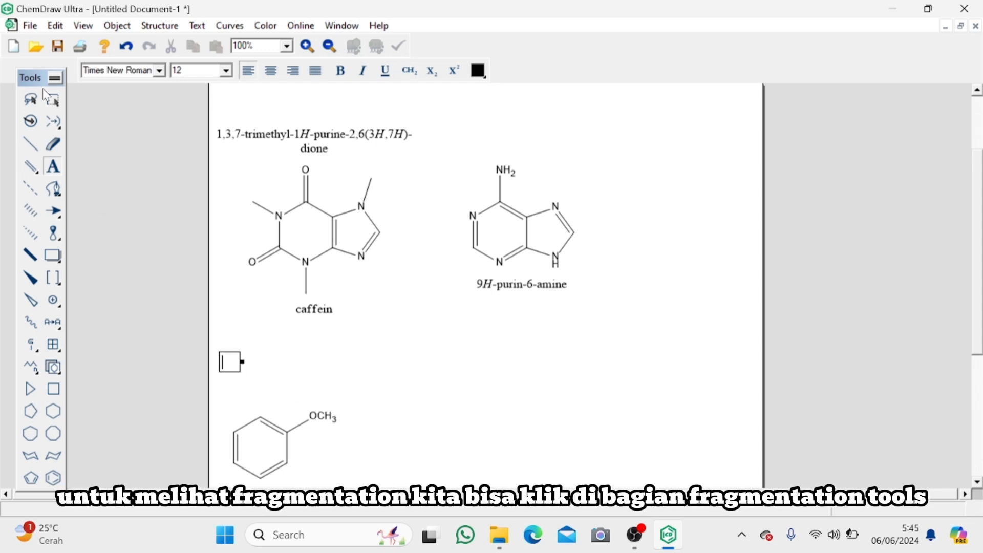
# - Split the OCH3-substituted benzene into a fragment reaction scheme with a fragmentation line through its substituted ring carbon
pyautogui.click(59, 125)
pyautogui.moveTo(59, 125); pyautogui.dragTo(95, 132)
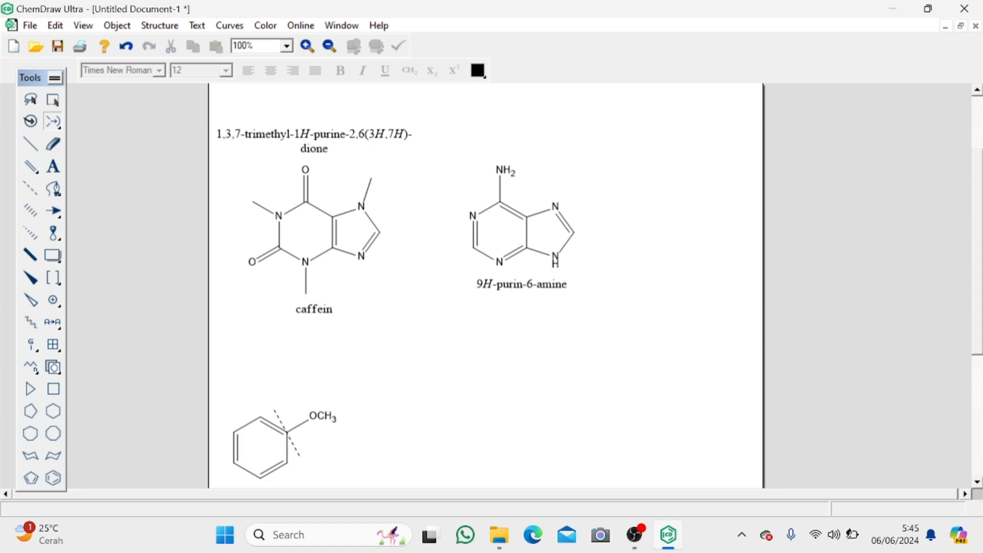
pyautogui.moveTo(301, 459); pyautogui.dragTo(302, 459)
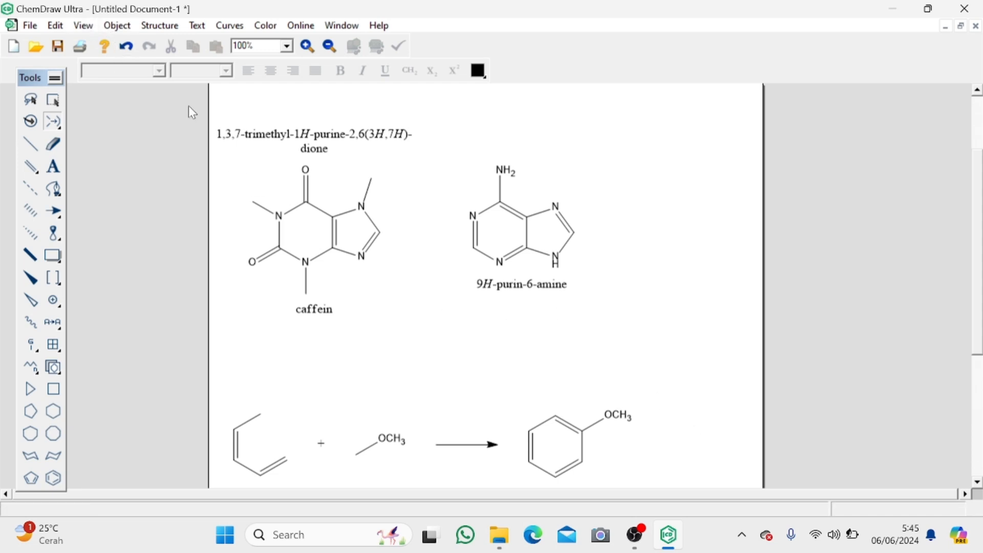
# - View the chemical properties of the caffein structure and close the properties window
pyautogui.doubleClick(53, 100)
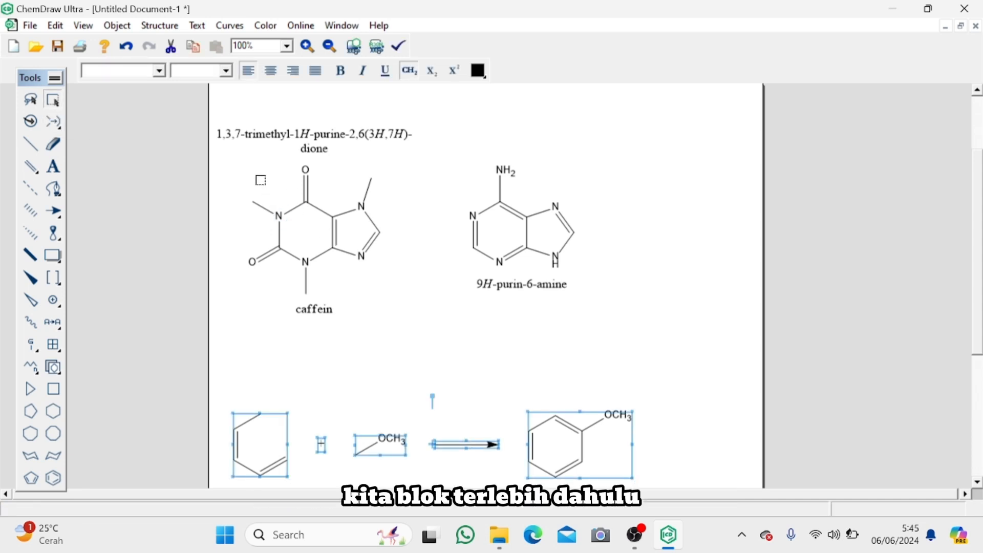
pyautogui.moveTo(246, 158); pyautogui.dragTo(389, 306)
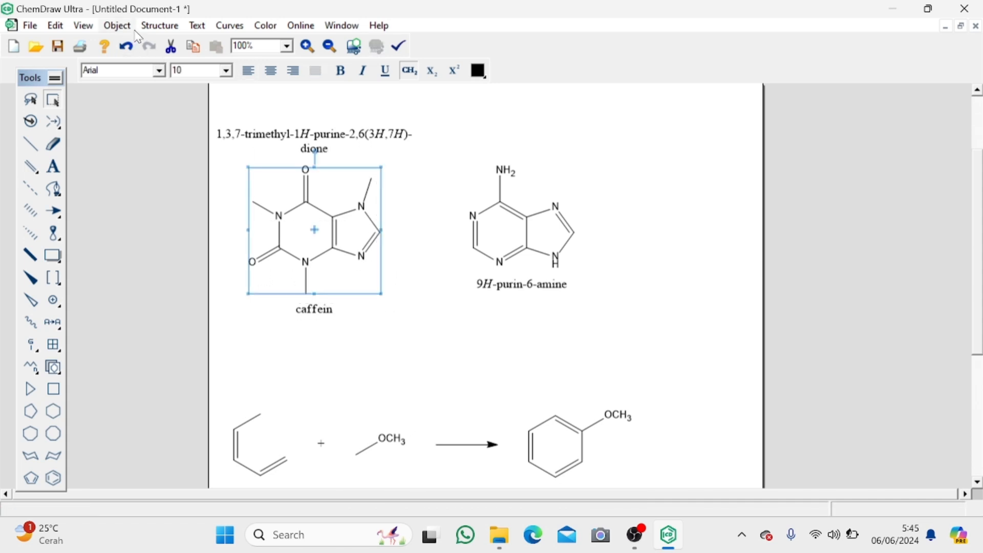
pyautogui.click(82, 25)
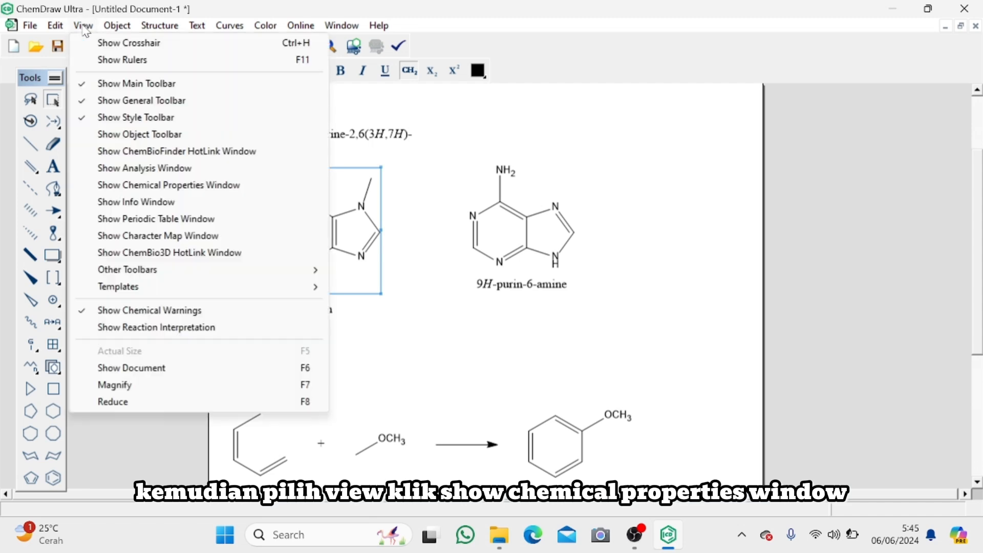
pyautogui.click(169, 187)
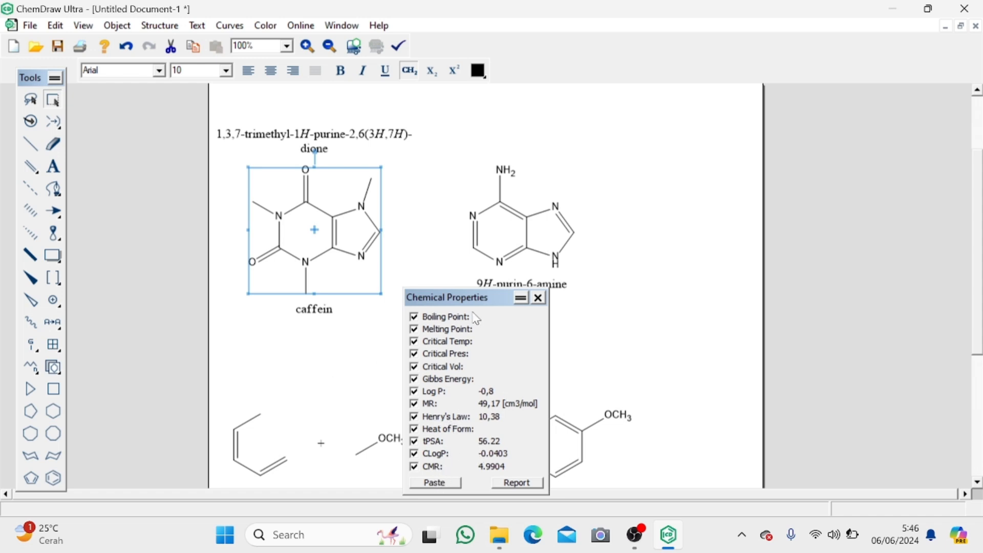
pyautogui.click(539, 298)
pyautogui.click(235, 195)
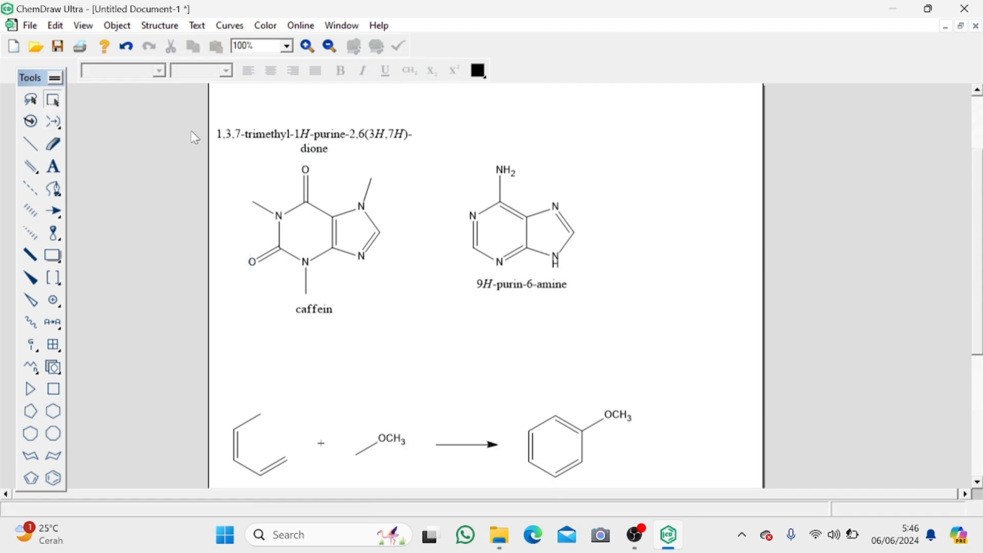
# - Paste the chemical properties of the 9H-purin-6-amine structure into the document and close the properties window
pyautogui.click(54, 101)
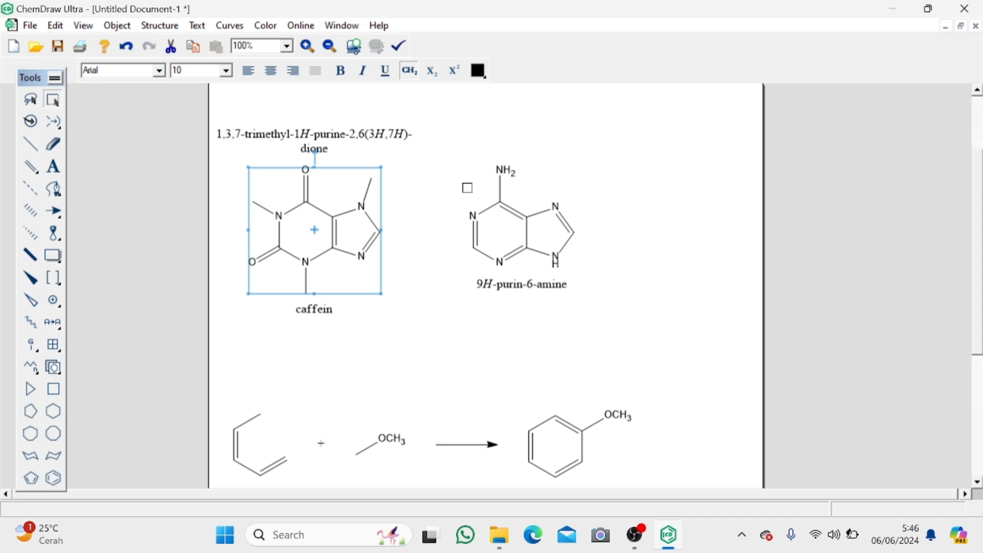
pyautogui.moveTo(459, 165); pyautogui.dragTo(583, 270)
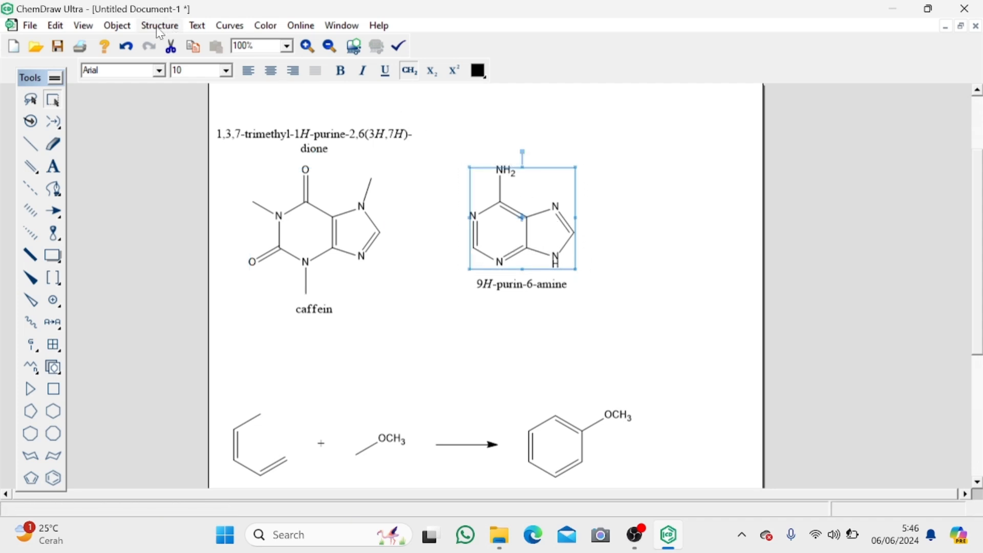
pyautogui.click(83, 25)
pyautogui.click(174, 185)
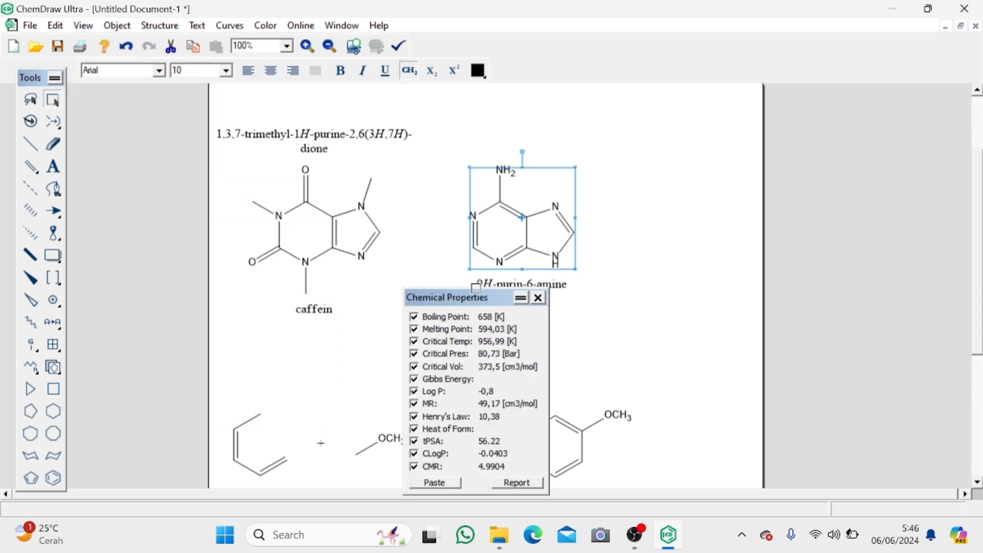
pyautogui.click(440, 481)
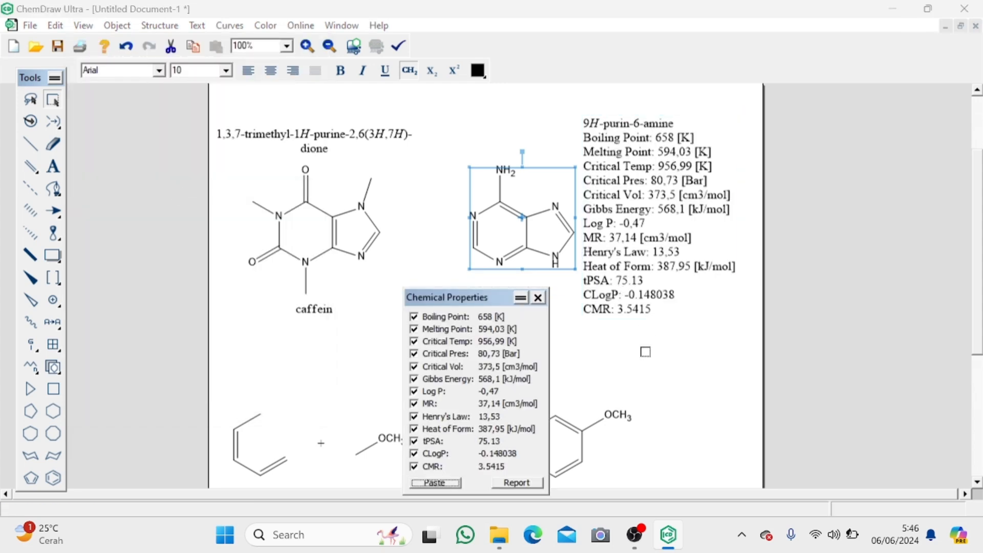
pyautogui.click(538, 297)
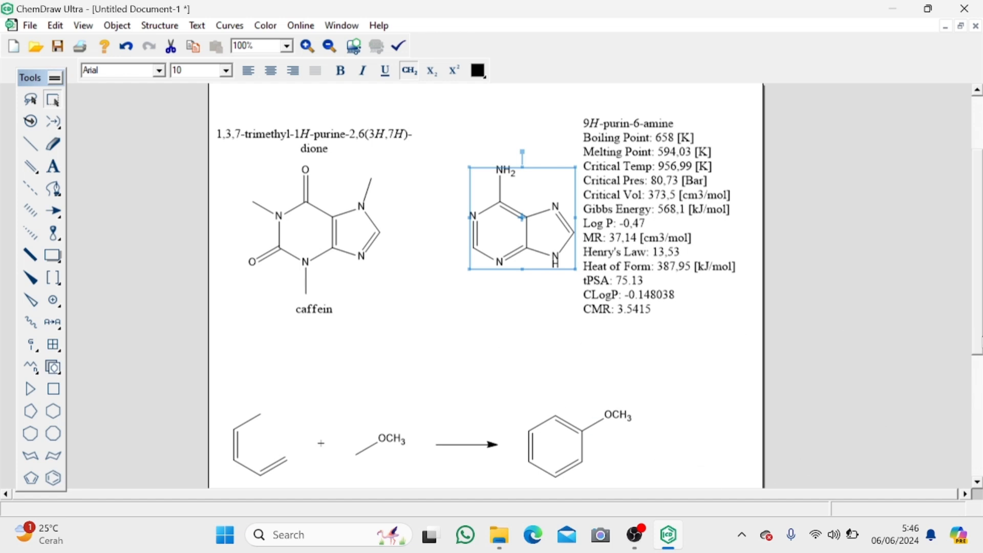
# - Place a C atom below the fragment reaction scheme and draw single bonds from it to the left and upward
pyautogui.scroll(-4, 485, 285)
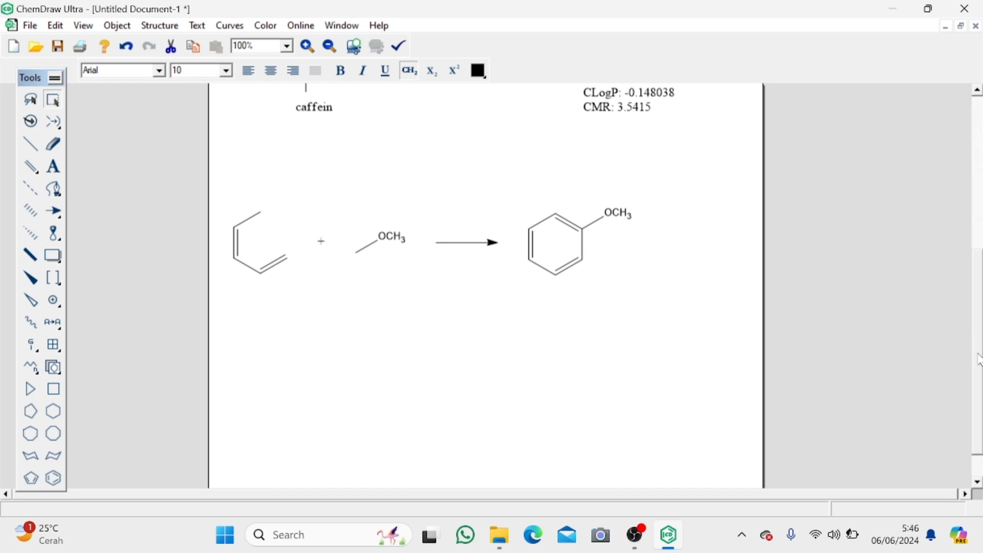
pyautogui.click(980, 470)
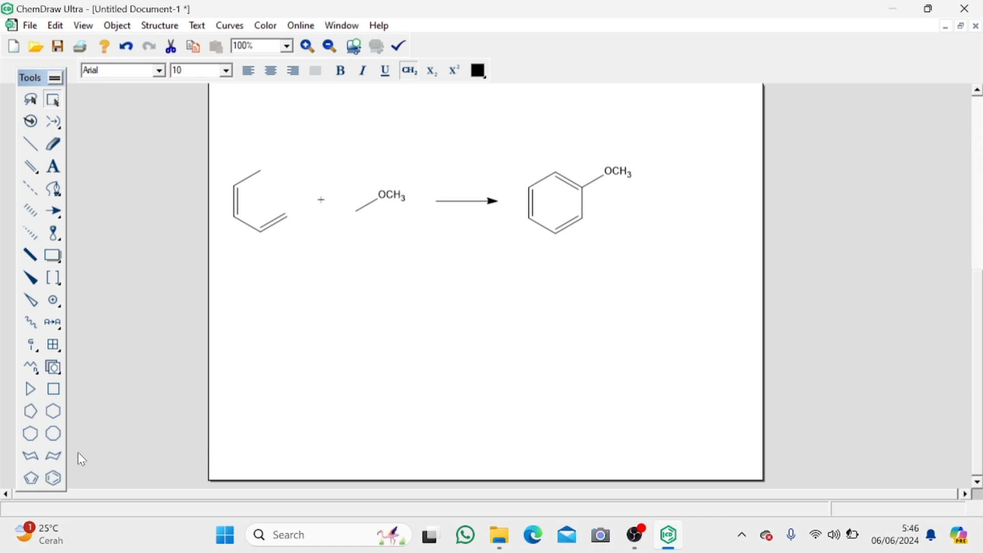
pyautogui.click(53, 166)
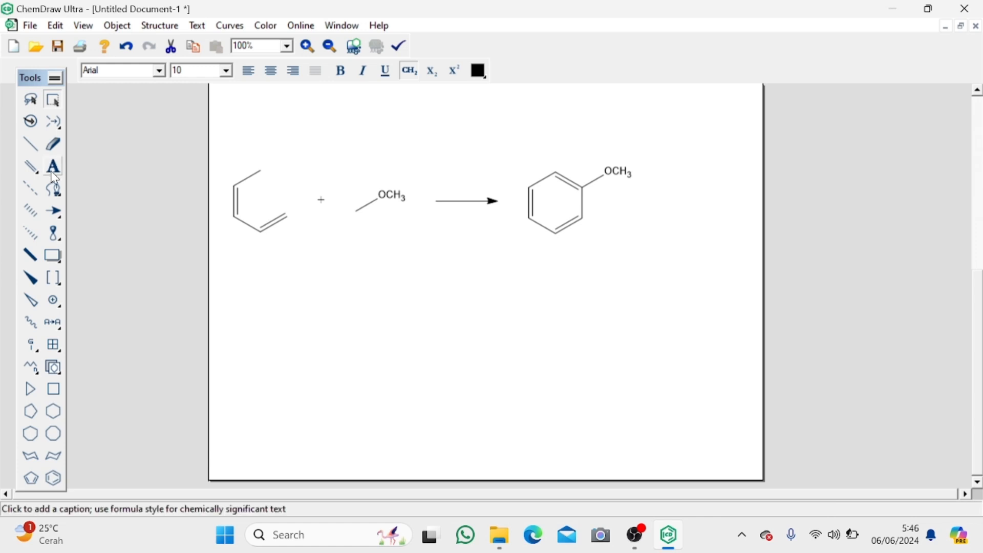
pyautogui.click(295, 332)
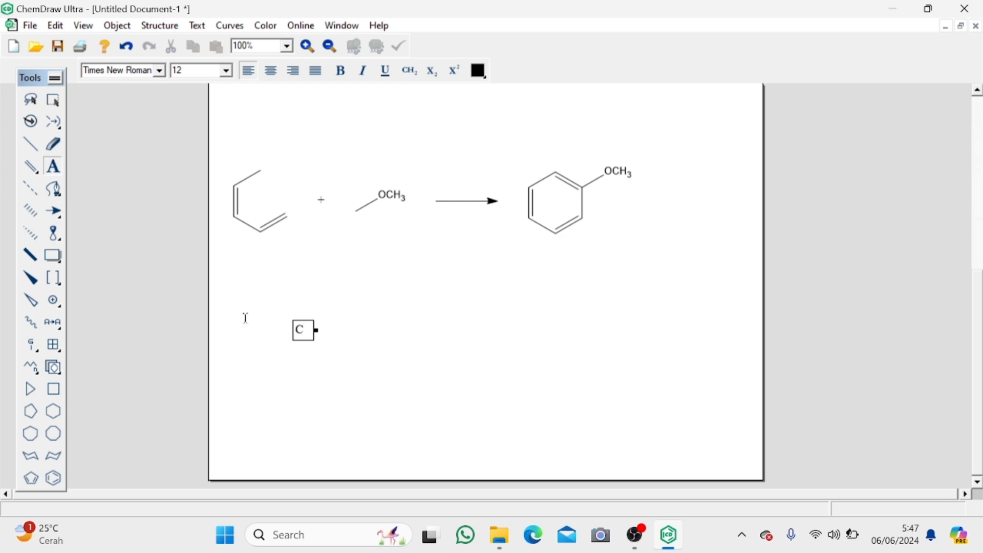
pyautogui.click(28, 149)
pyautogui.moveTo(301, 332)
pyautogui.mouseDown()
pyautogui.moveTo(273, 325)
pyautogui.moveTo(264, 333)
pyautogui.moveTo(304, 316)
pyautogui.mouseUp()
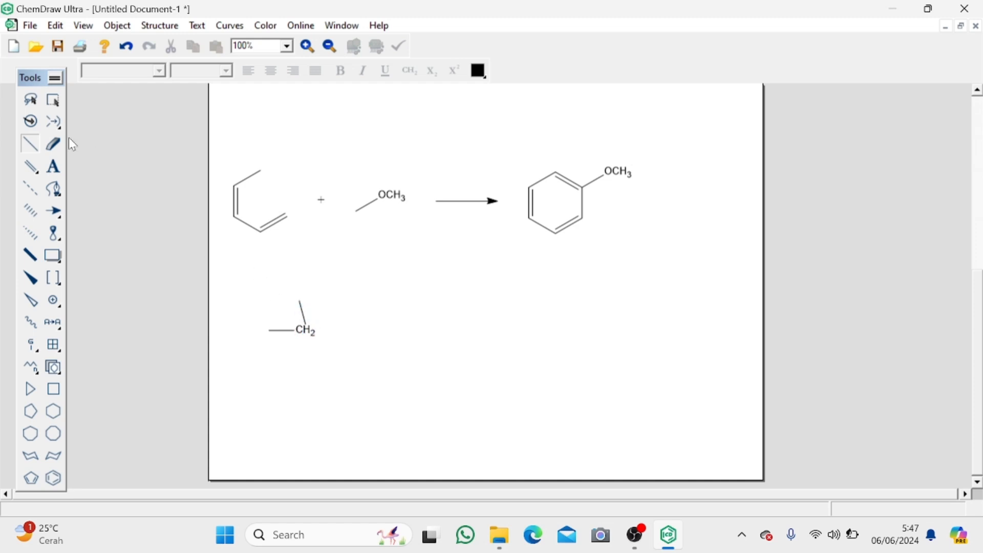
# - Erase the C atom's slanted upper bond and redraw it as a vertical single bond
pyautogui.click(54, 145)
pyautogui.click(301, 307)
pyautogui.click(36, 140)
pyautogui.moveTo(300, 330); pyautogui.dragTo(300, 296)
# - Add a single bond down from the C atom and a solid wedged bond to its upper right
pyautogui.moveTo(301, 338); pyautogui.dragTo(308, 360)
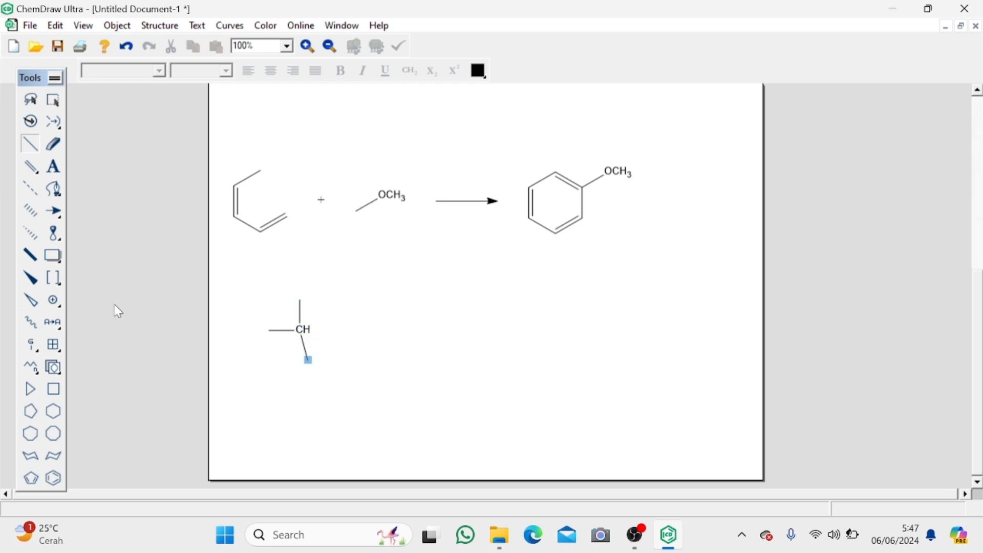
pyautogui.click(35, 279)
pyautogui.moveTo(303, 329); pyautogui.dragTo(332, 311)
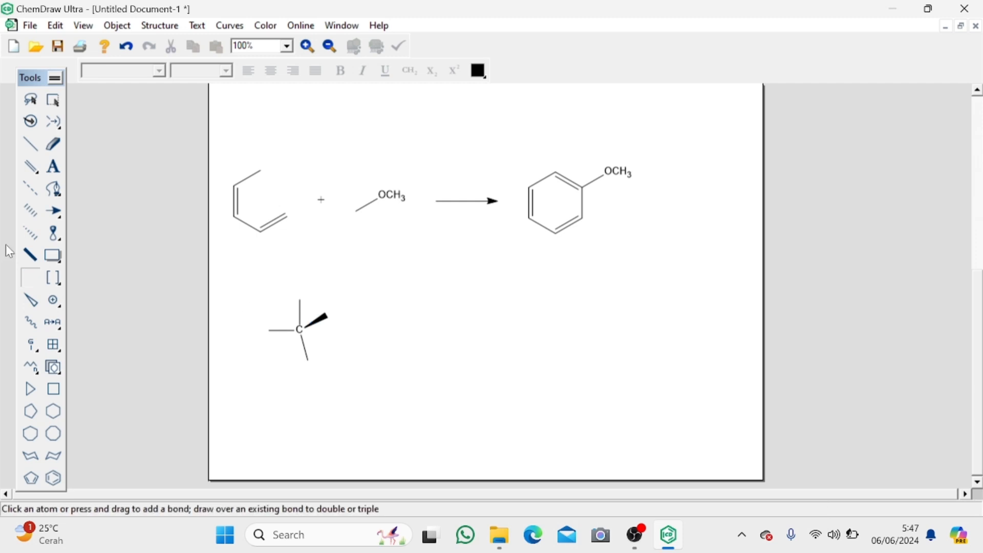
# - Label the free end of the C atom's vertical upper bond H
pyautogui.click(53, 166)
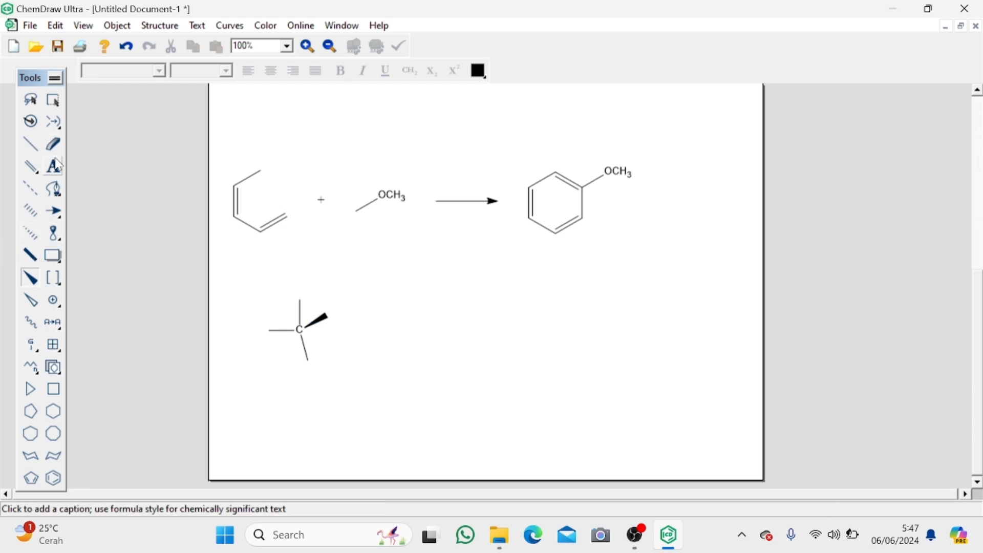
pyautogui.click(302, 301)
pyautogui.write('H')
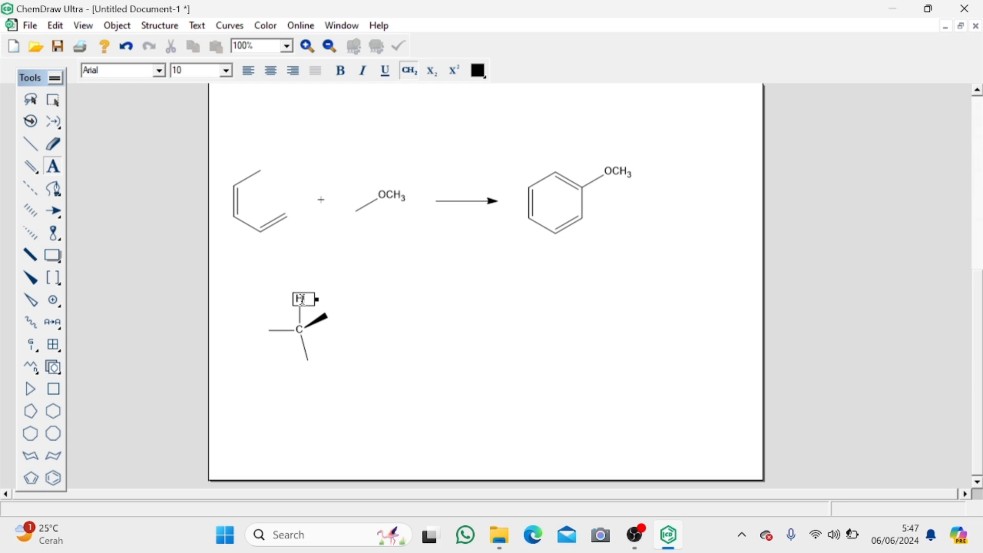
# - Label the free end of the C atom's left bond OH and that of its lower bond CH3
pyautogui.click(270, 331)
pyautogui.write('OH')
pyautogui.click(309, 360)
pyautogui.write('Cl')
pyautogui.write('3')
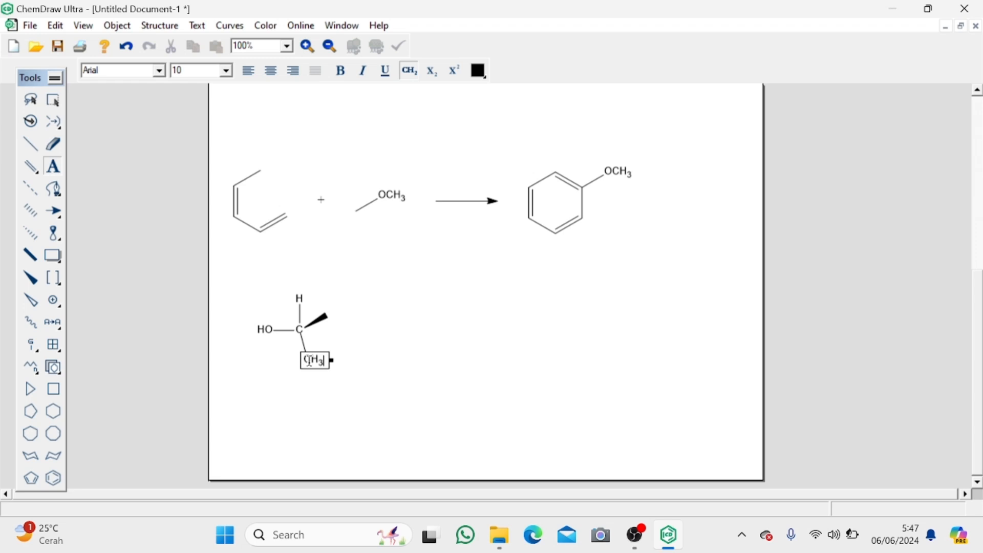
# - Label the free end of the C atom's solid wedged bond CH2CH3
pyautogui.click(328, 315)
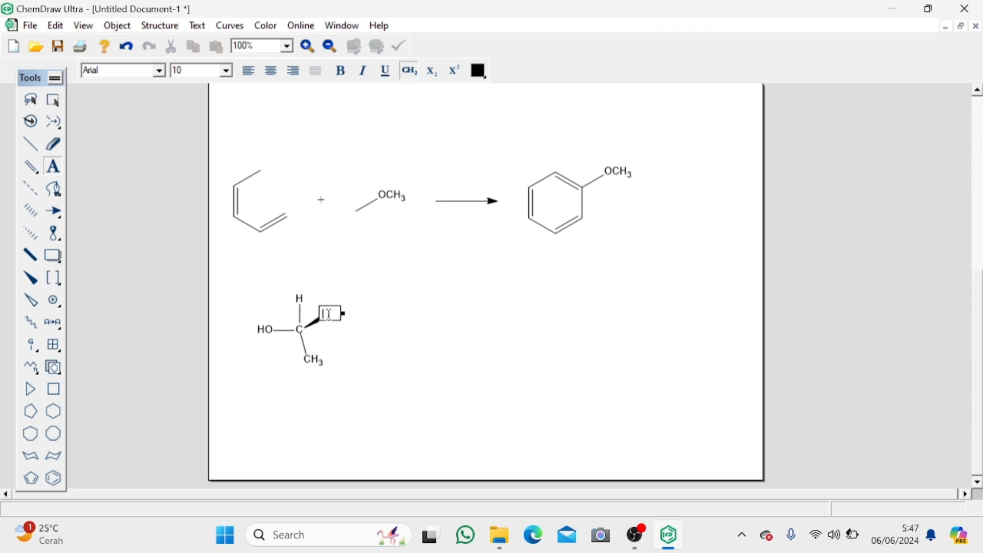
pyautogui.write('CH2CH3')
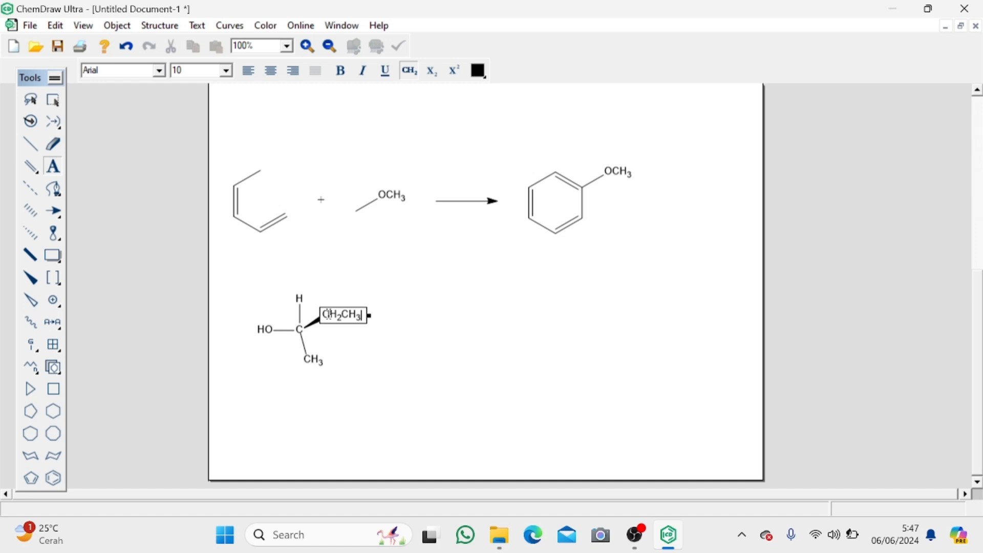
pyautogui.click(358, 350)
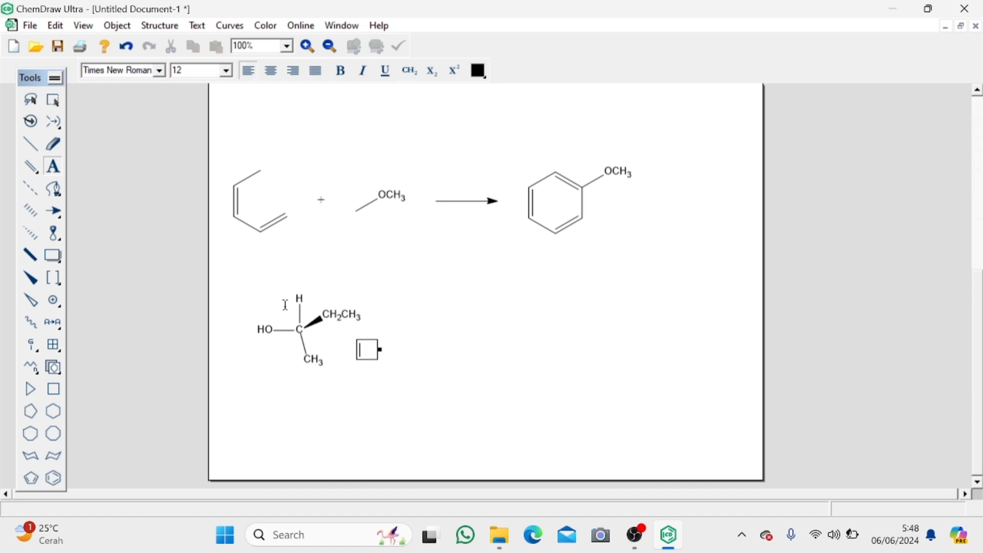
# - Select the whole wedged-bond structure and turn on its atom stereochemistry display
pyautogui.click(55, 104)
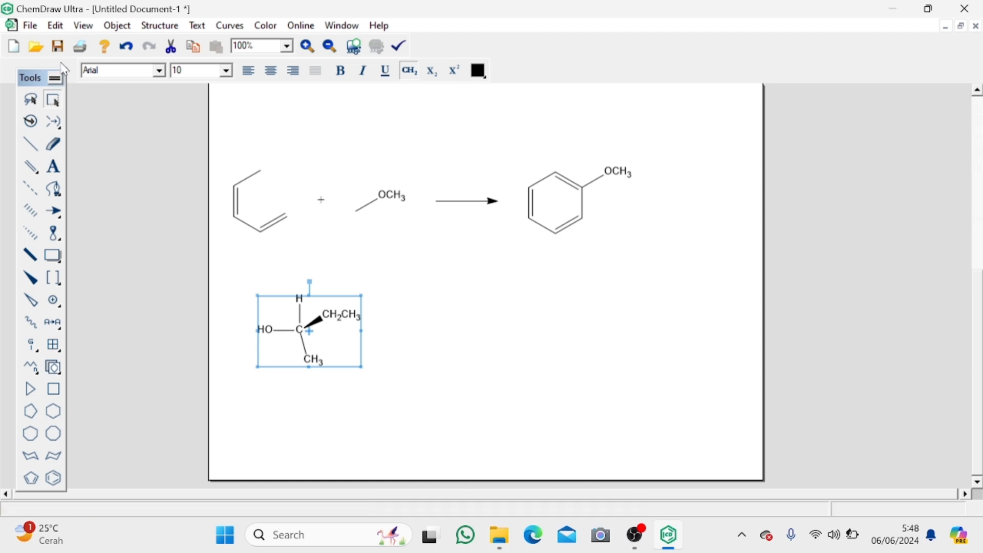
pyautogui.rightClick(317, 316)
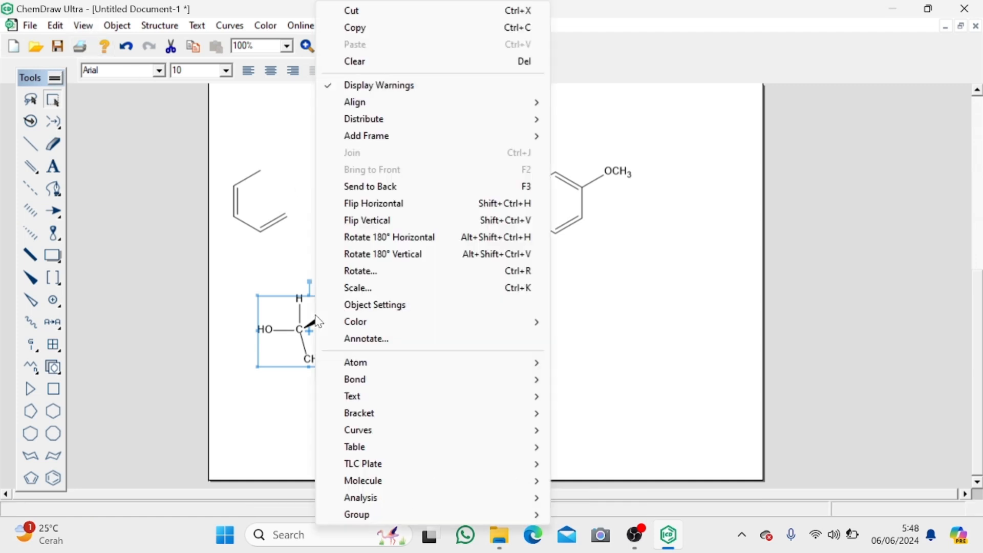
pyautogui.moveTo(392, 361)
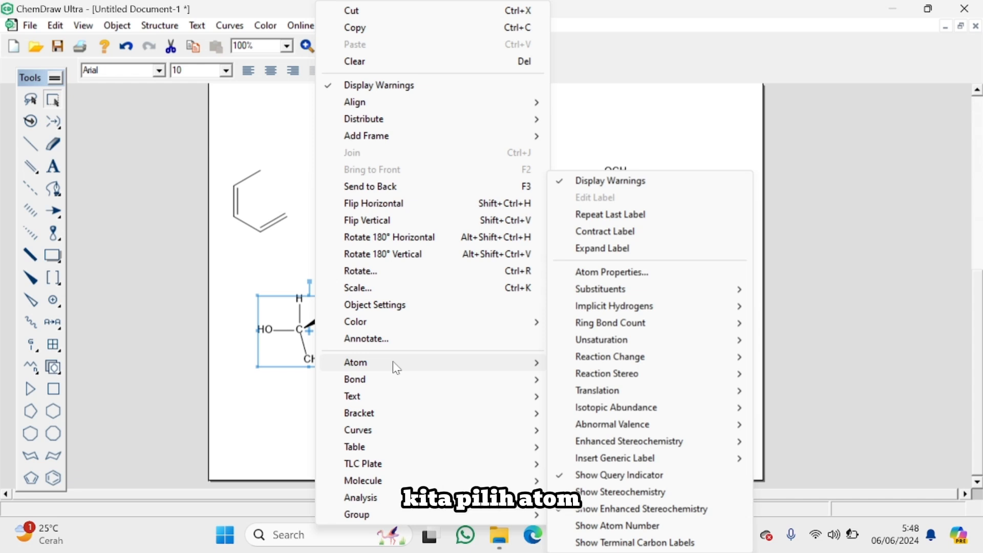
pyautogui.click(606, 492)
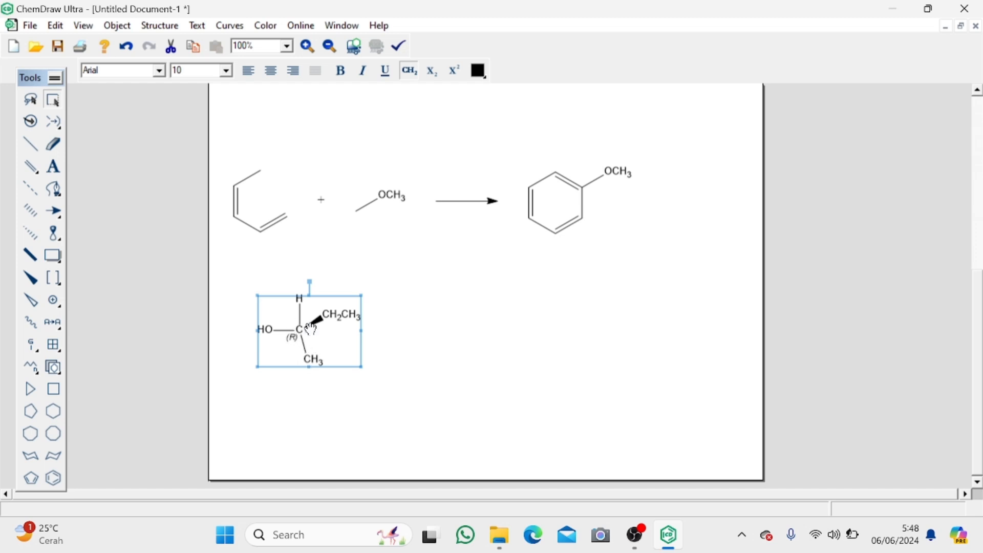
# - Flip the wedged-bond structure horizontally and paste a copy of it to the right of the original
pyautogui.rightClick(310, 331)
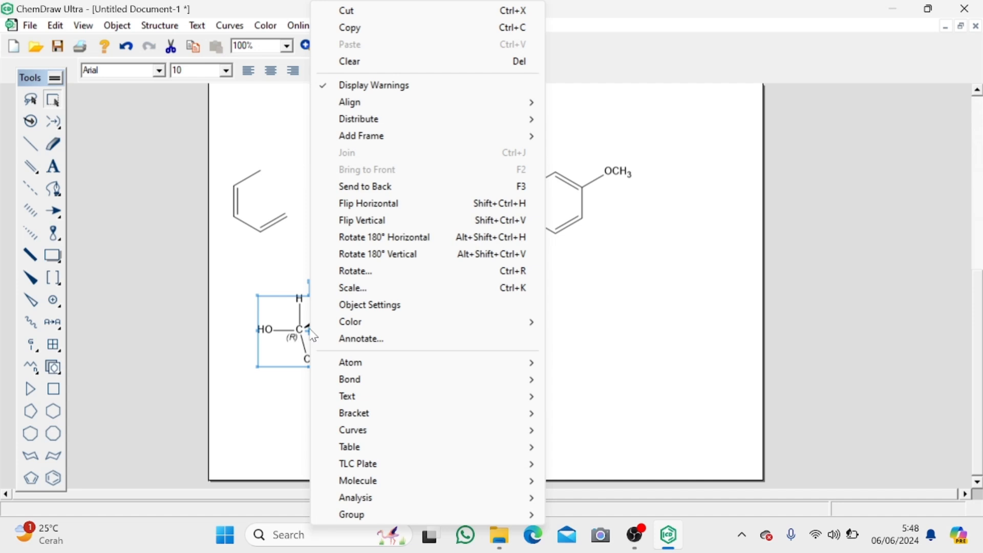
pyautogui.click(370, 204)
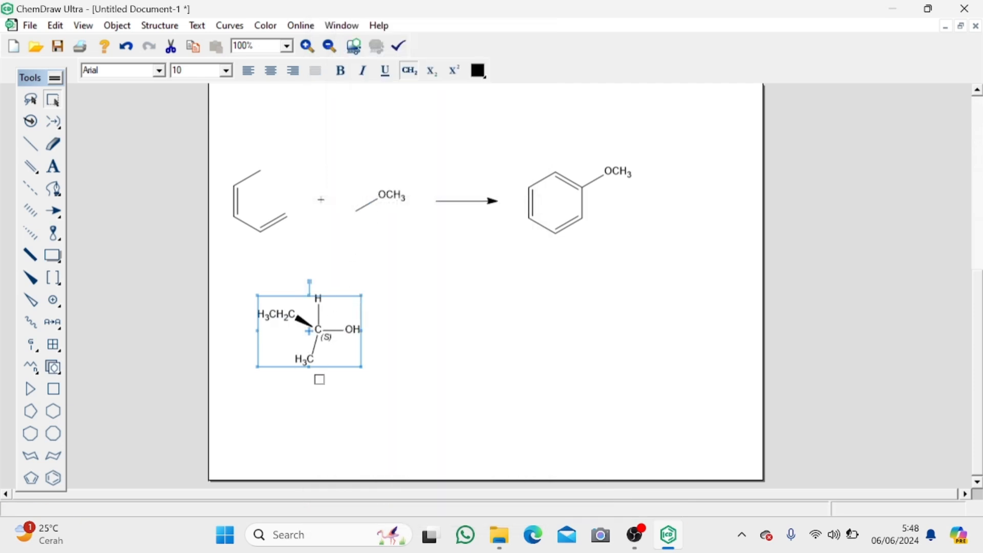
pyautogui.rightClick(342, 322)
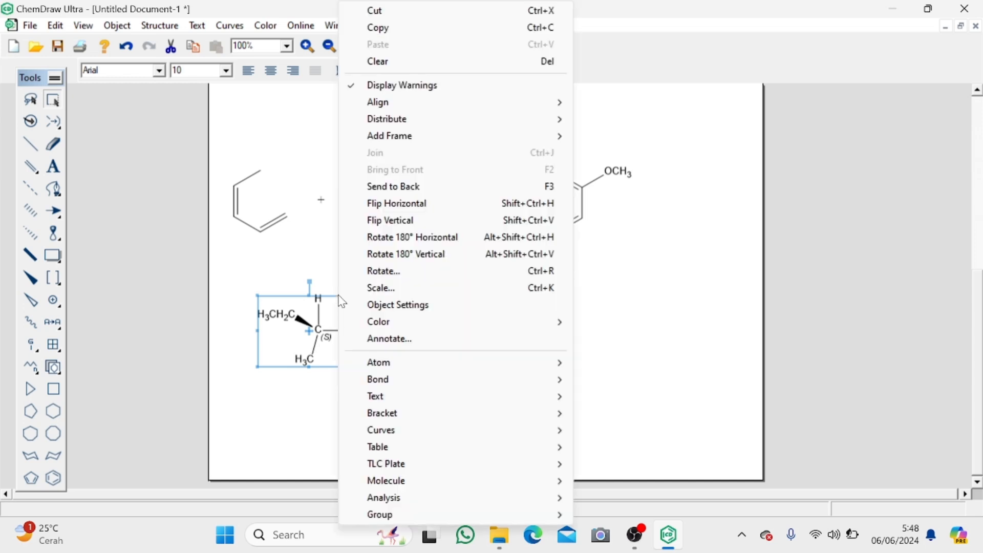
pyautogui.click(373, 28)
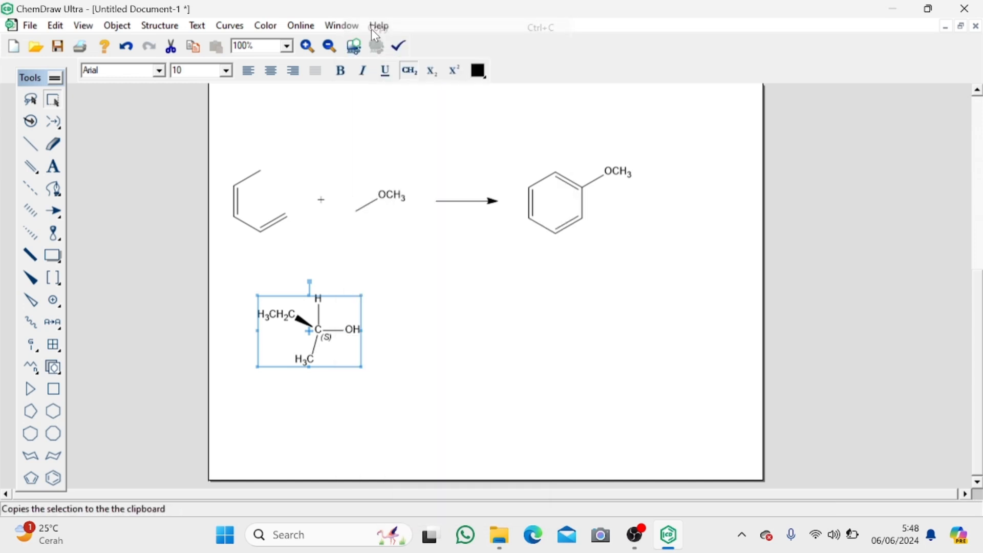
pyautogui.click(456, 321)
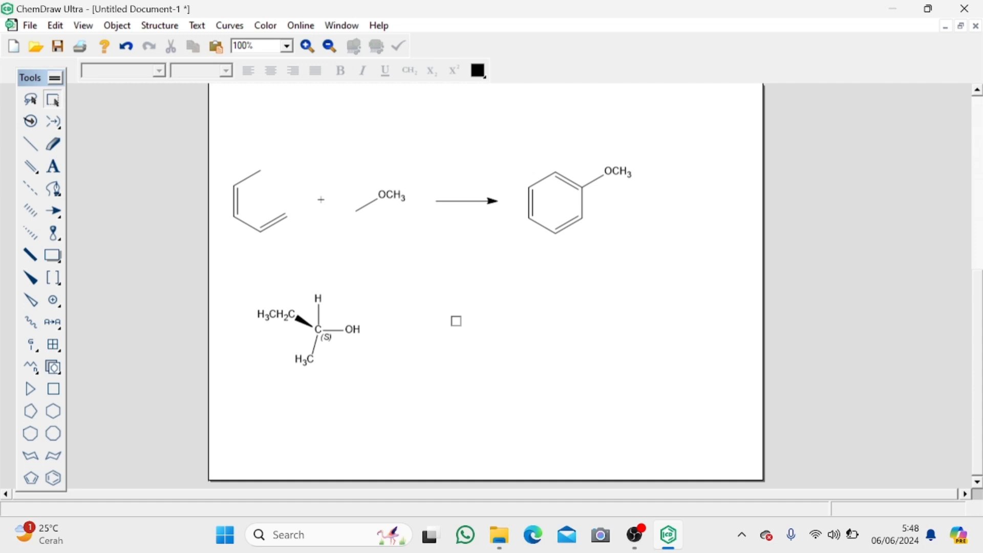
pyautogui.rightClick(456, 321)
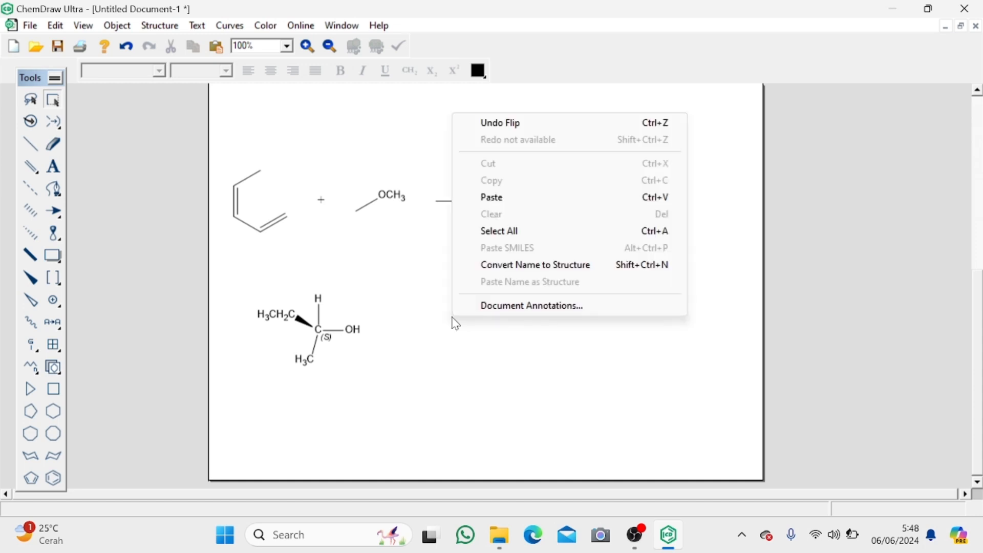
pyautogui.click(497, 199)
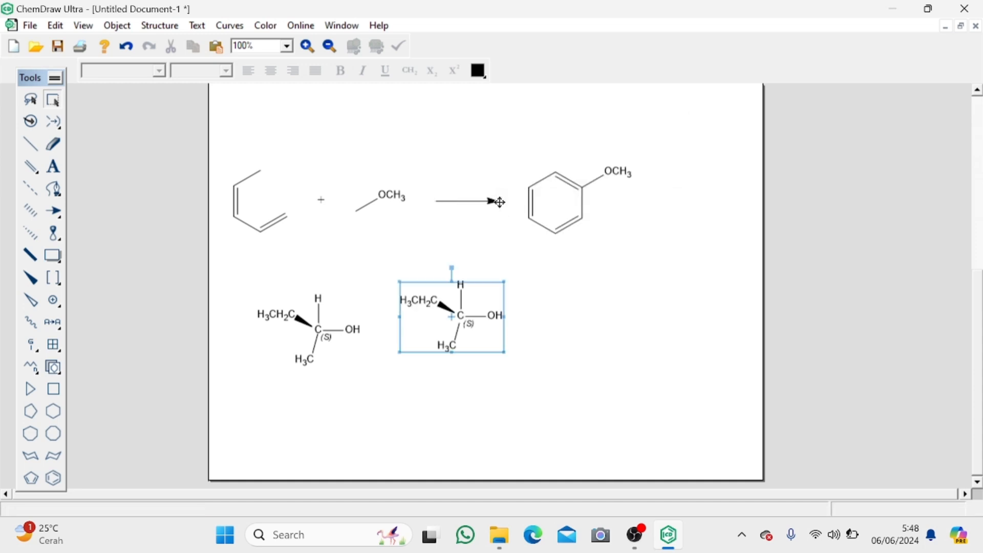
# - Flip the pasted copy horizontally so that it mirrors the original structure
pyautogui.rightClick(443, 327)
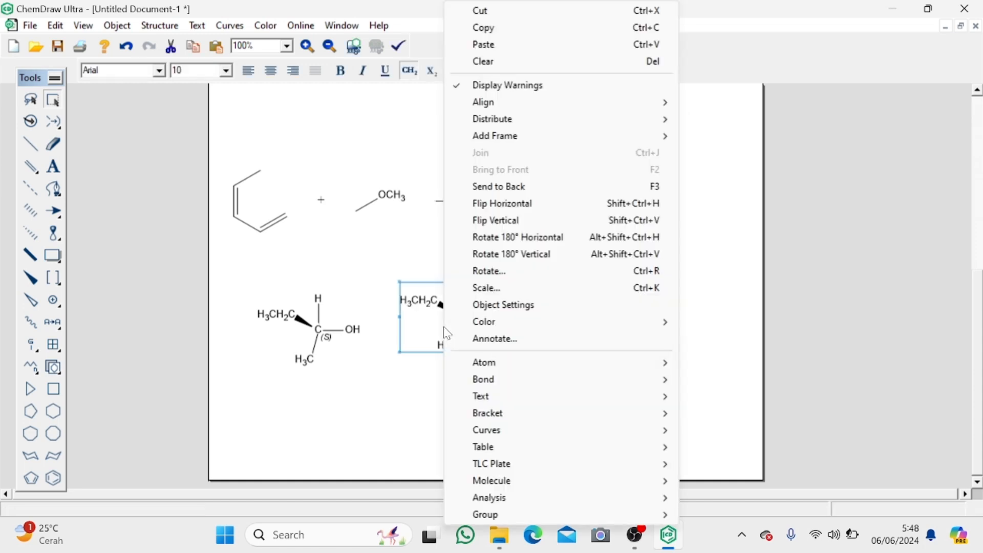
pyautogui.click(518, 205)
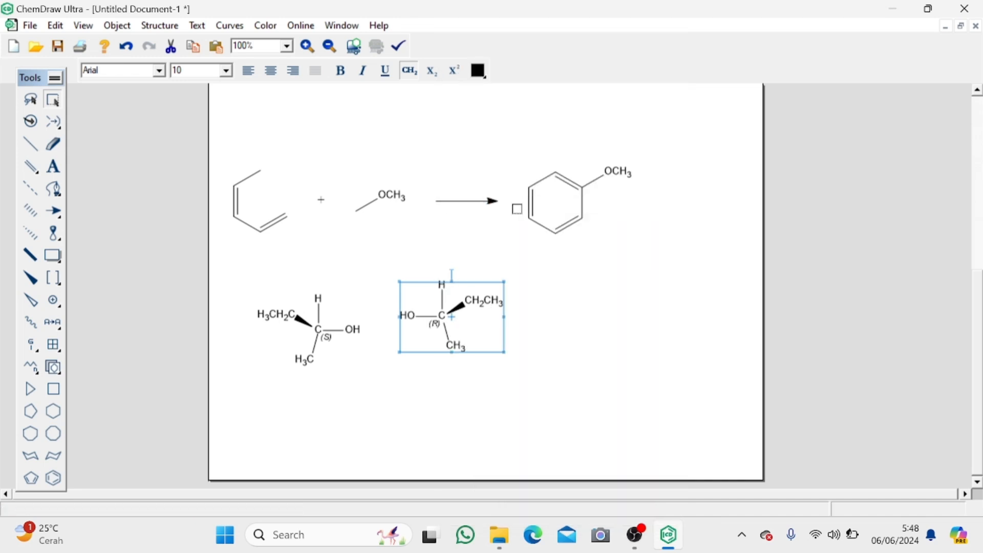
pyautogui.click(358, 406)
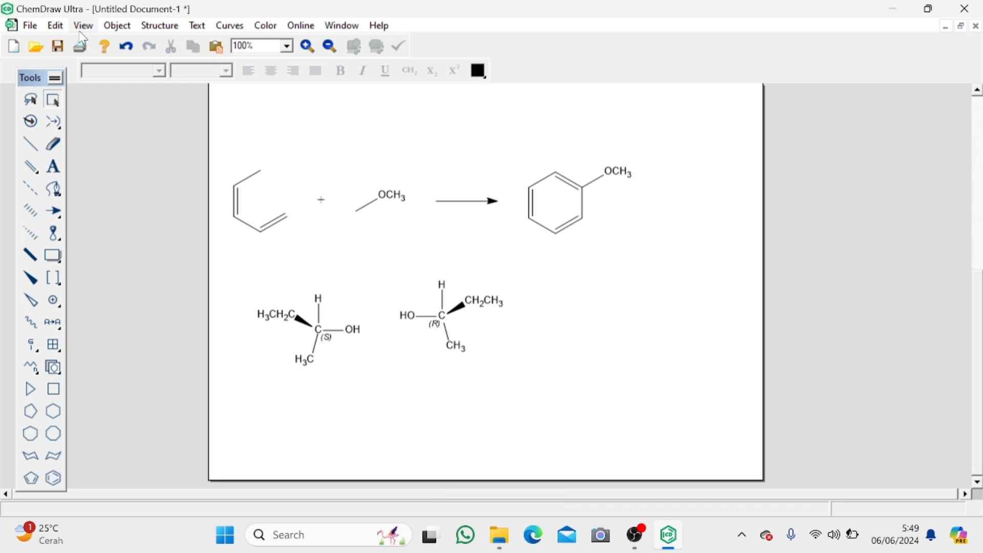
# - Show the ChemBio3D HotLink window for the mirrored copy and rotate its 3D model
pyautogui.click(53, 100)
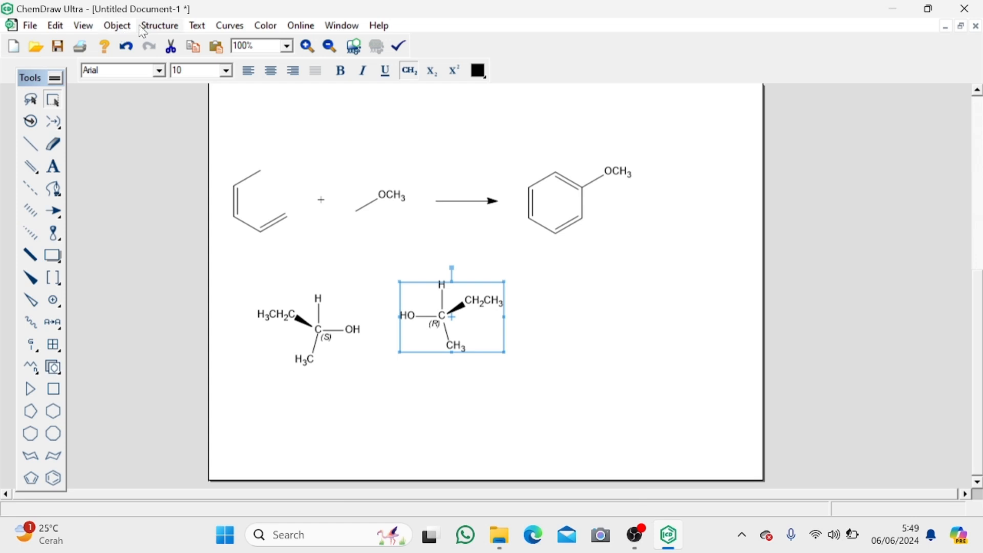
pyautogui.click(97, 30)
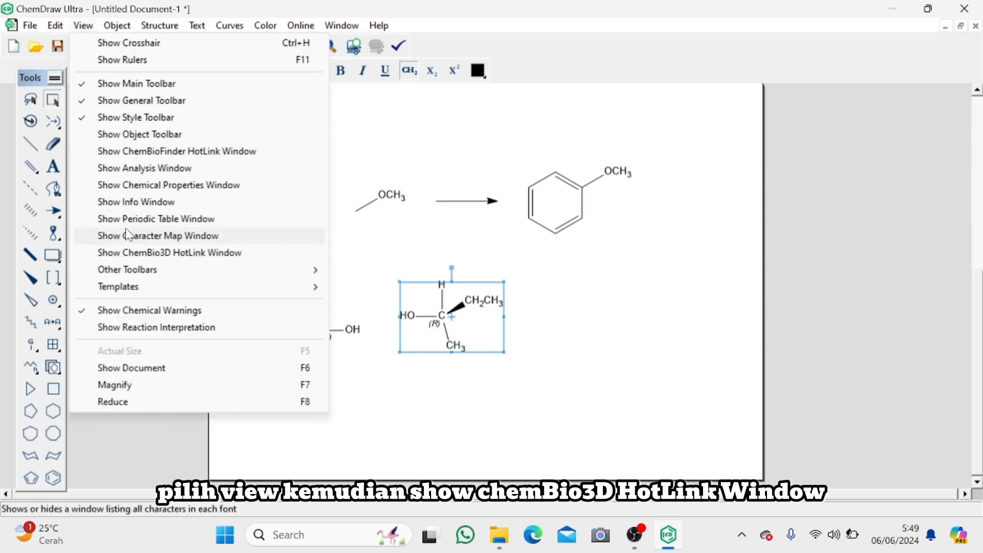
pyautogui.click(136, 256)
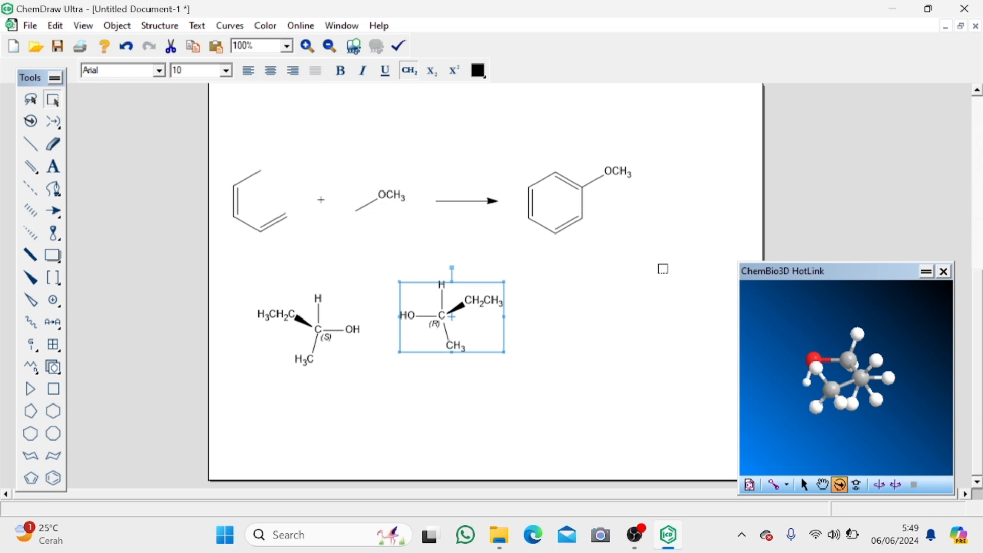
pyautogui.moveTo(861, 360); pyautogui.dragTo(805, 330)
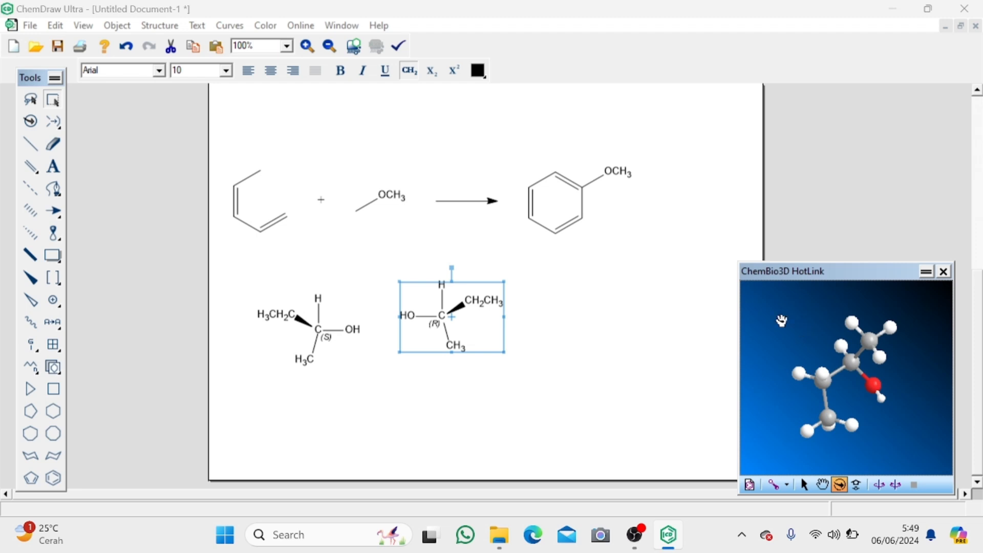
# - Reselect the (R) structure and insert its 3D model into the document with Get 3D Model
pyautogui.click(351, 295)
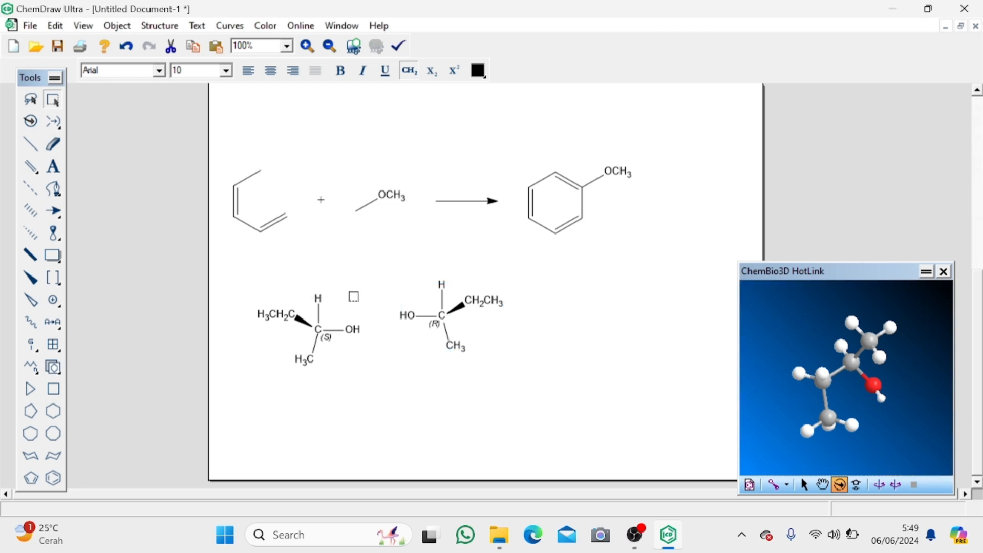
pyautogui.click(54, 101)
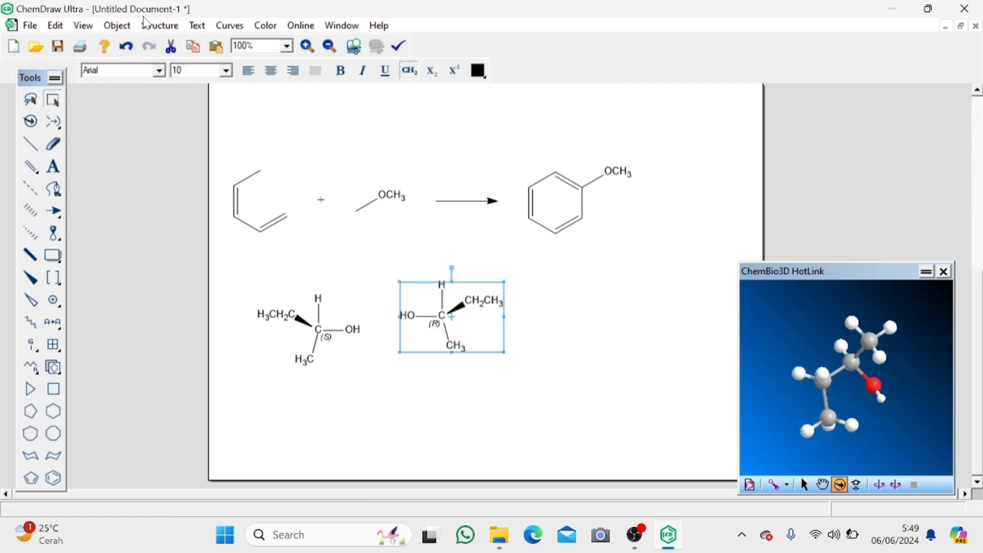
pyautogui.click(56, 26)
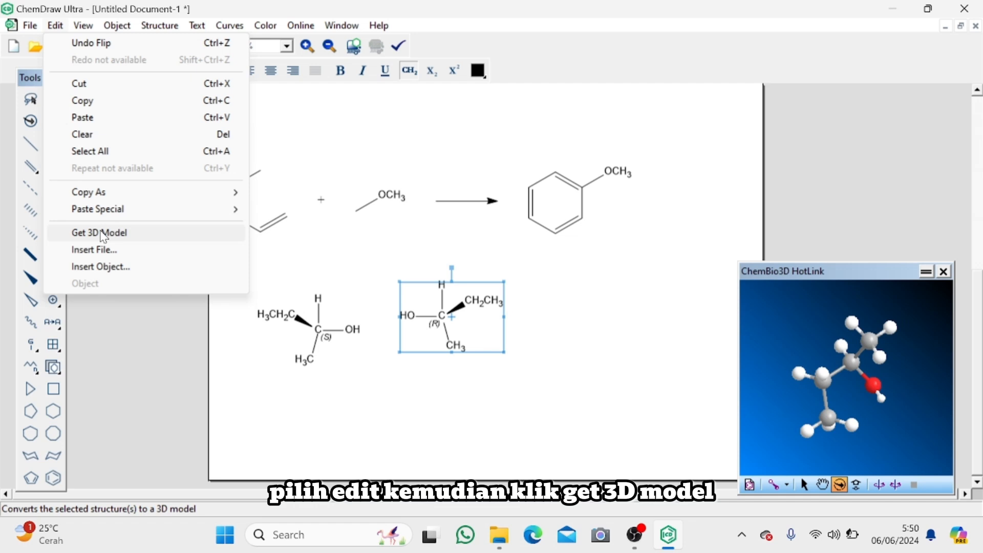
pyautogui.click(102, 233)
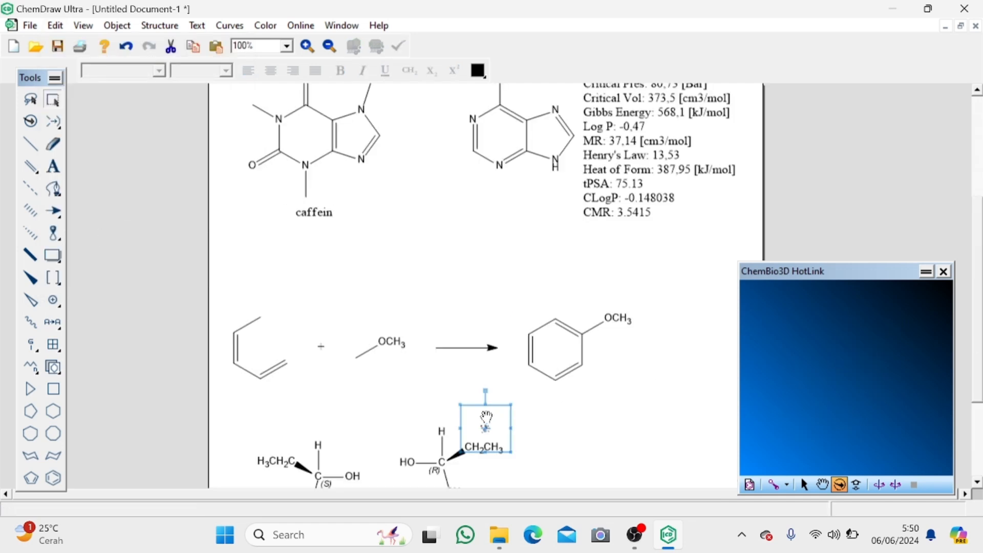
# - Inspect the inserted 3D model at 800% and move it slightly up and to the right above the CH2CH3 group
pyautogui.click(316, 51)
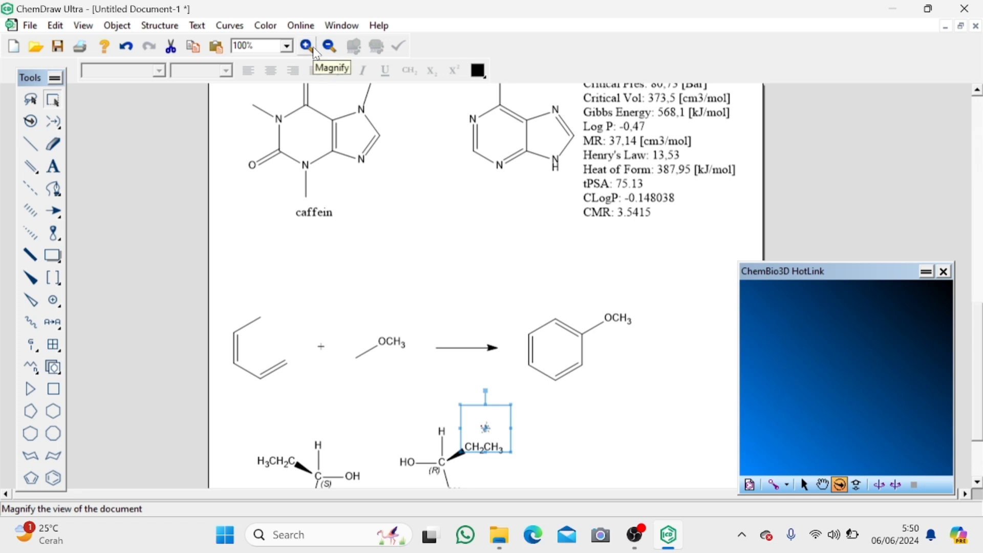
pyautogui.click(316, 51)
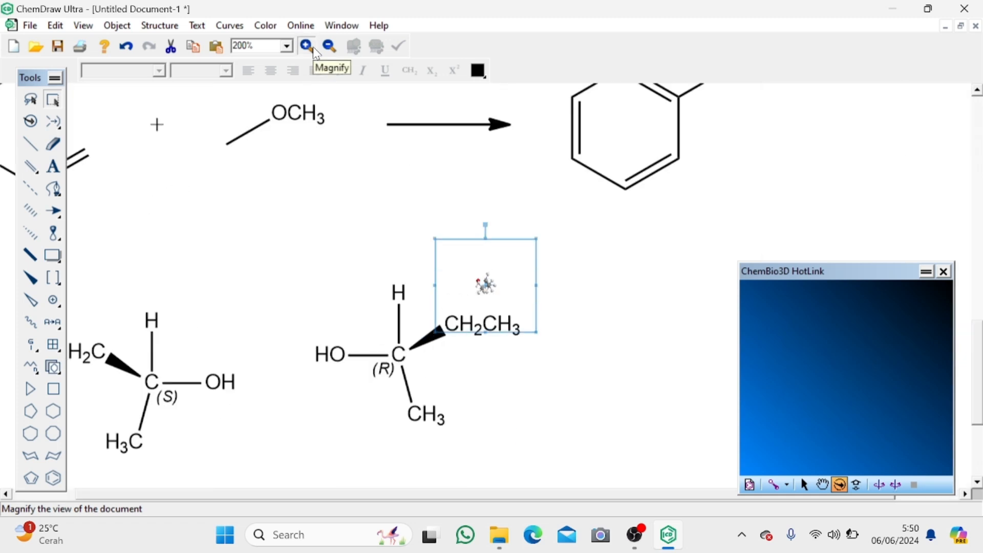
pyautogui.click(316, 51)
pyautogui.click(315, 51)
pyautogui.click(316, 51)
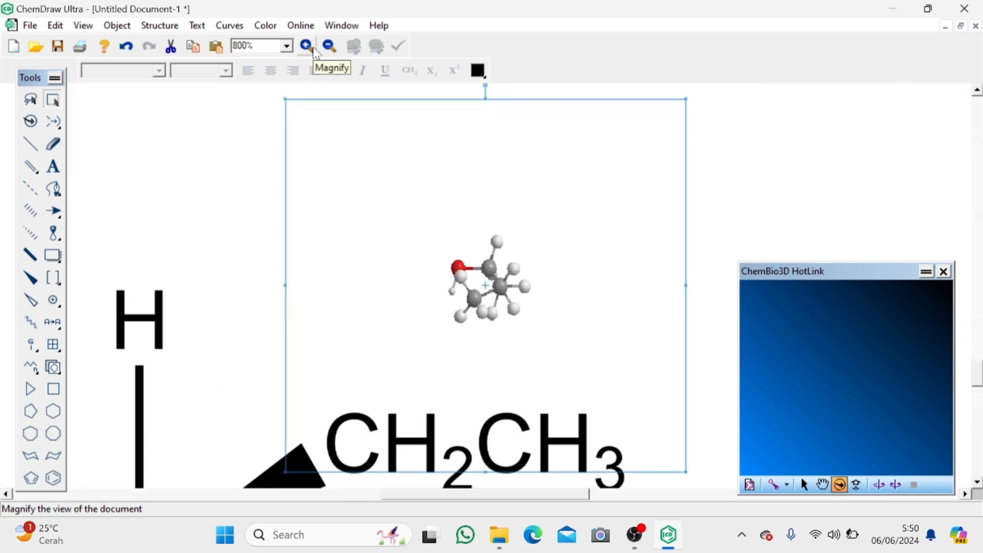
pyautogui.moveTo(494, 279); pyautogui.dragTo(532, 262)
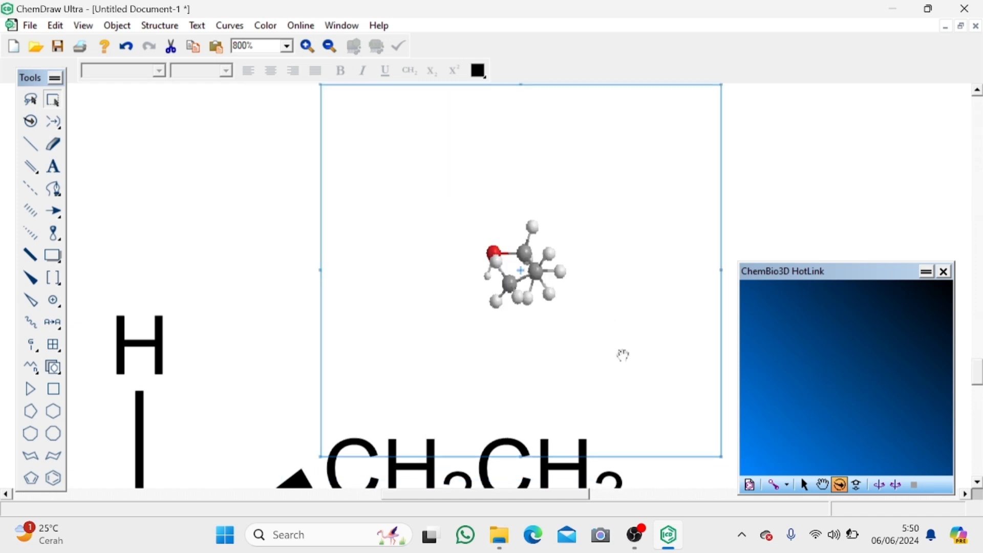
# - Copy the caffein structure drawn beneath the name 1,3,7-trimethyl-1H-purine-2,6(3H,7H)-dione
pyautogui.click(331, 48)
pyautogui.click(330, 48)
pyautogui.click(331, 47)
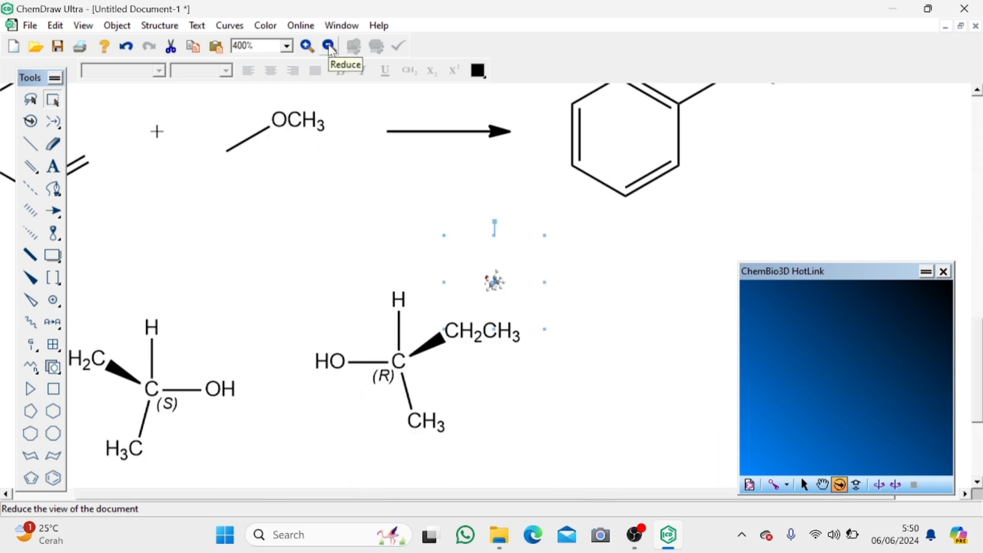
pyautogui.click(331, 47)
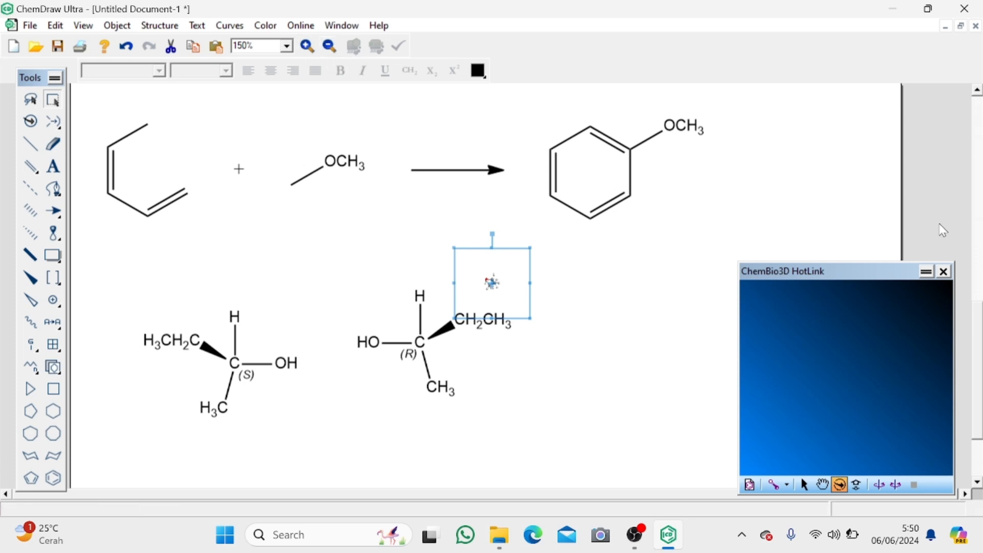
pyautogui.click(980, 173)
pyautogui.click(980, 173)
pyautogui.click(980, 148)
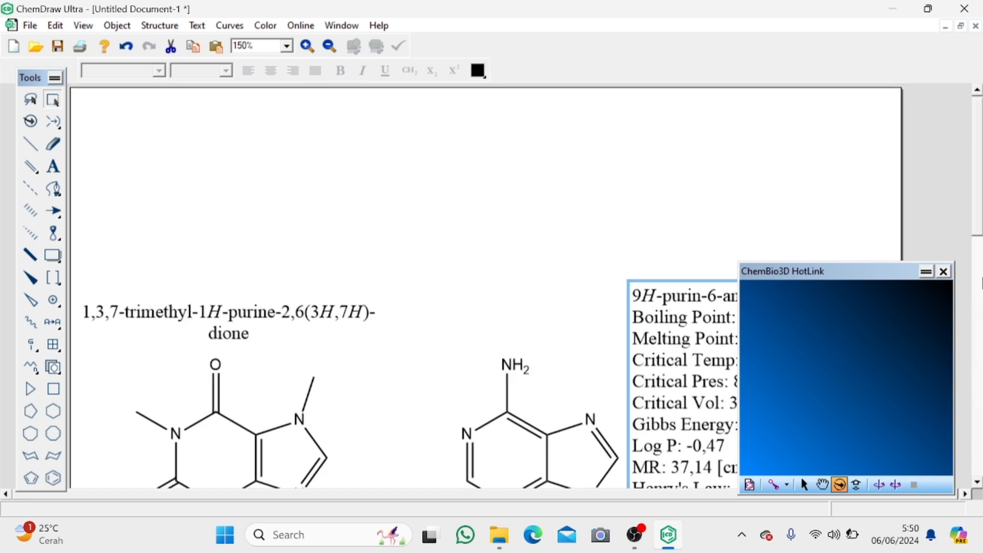
pyautogui.scroll(-2, 214, 335)
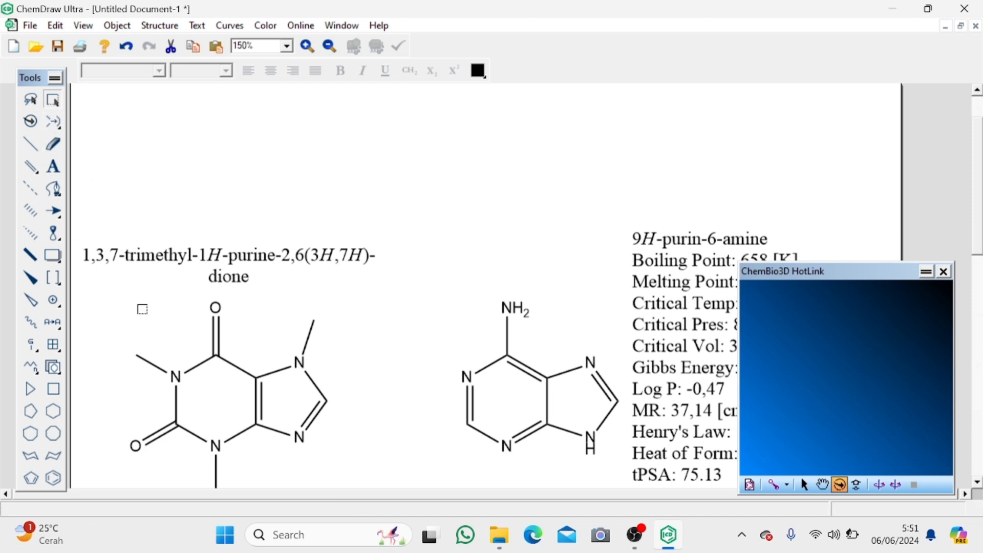
pyautogui.moveTo(108, 303); pyautogui.dragTo(334, 439)
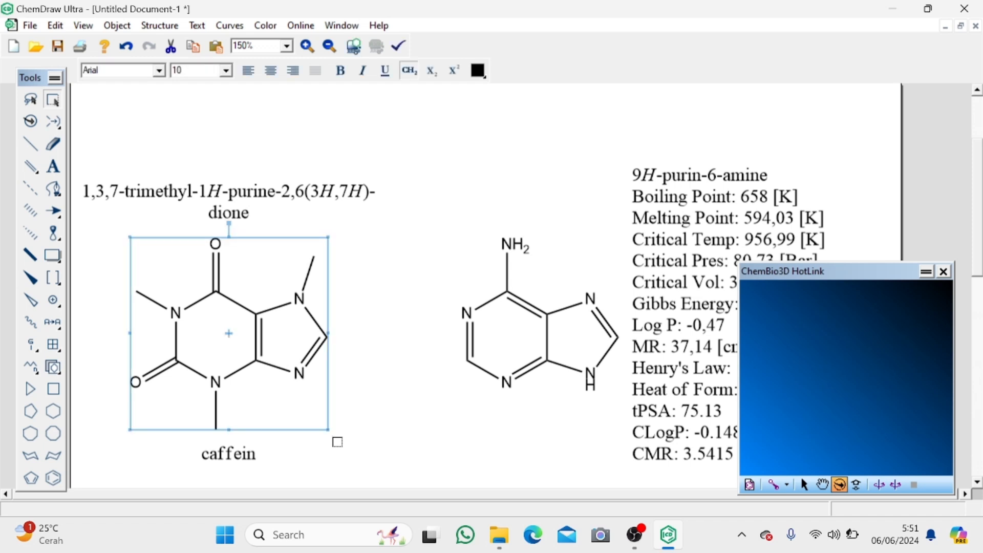
pyautogui.rightClick(260, 348)
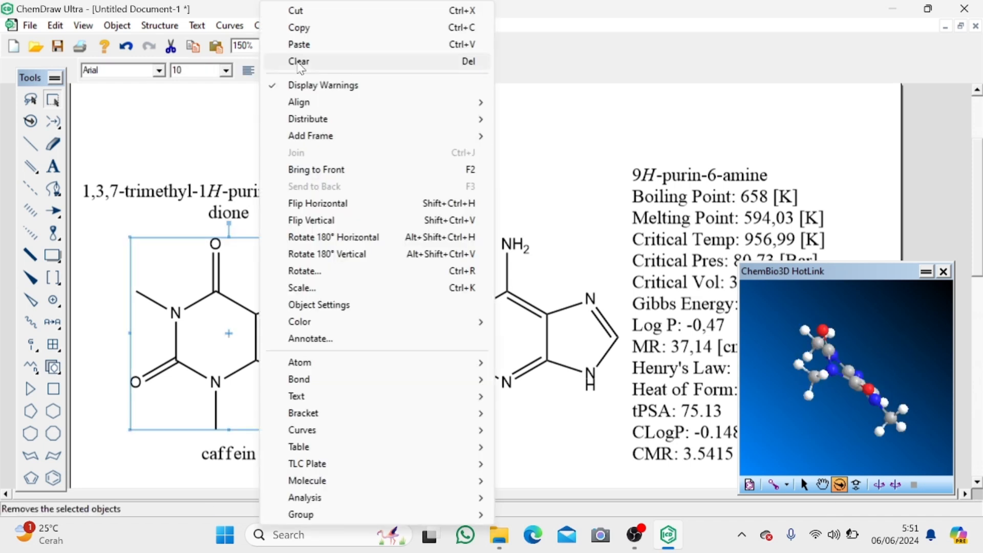
pyautogui.click(308, 29)
# - Open Chem3D Pro 12.0 and close its Measurement, Atom Property, Cartesian and other table panes to enlarge the model area
pyautogui.click(346, 536)
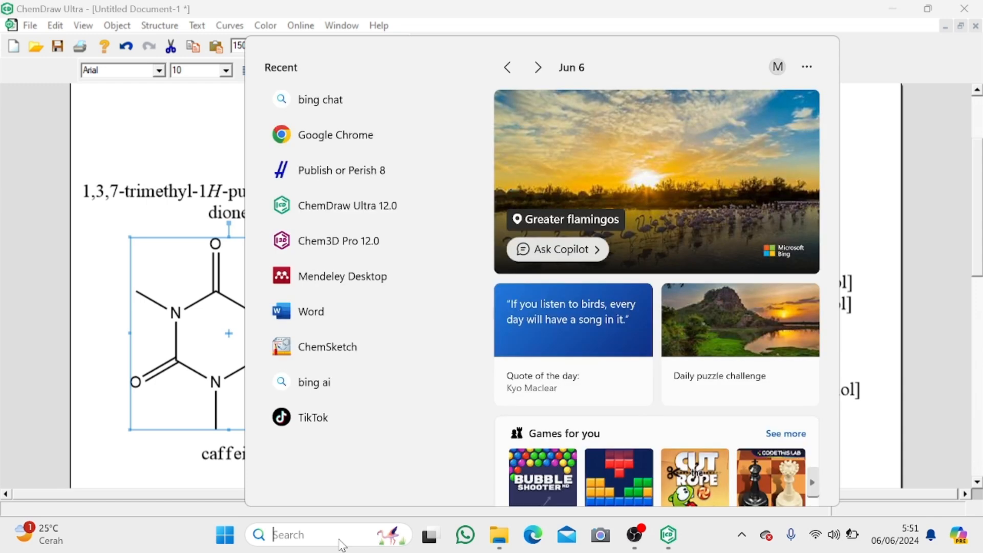
pyautogui.click(325, 243)
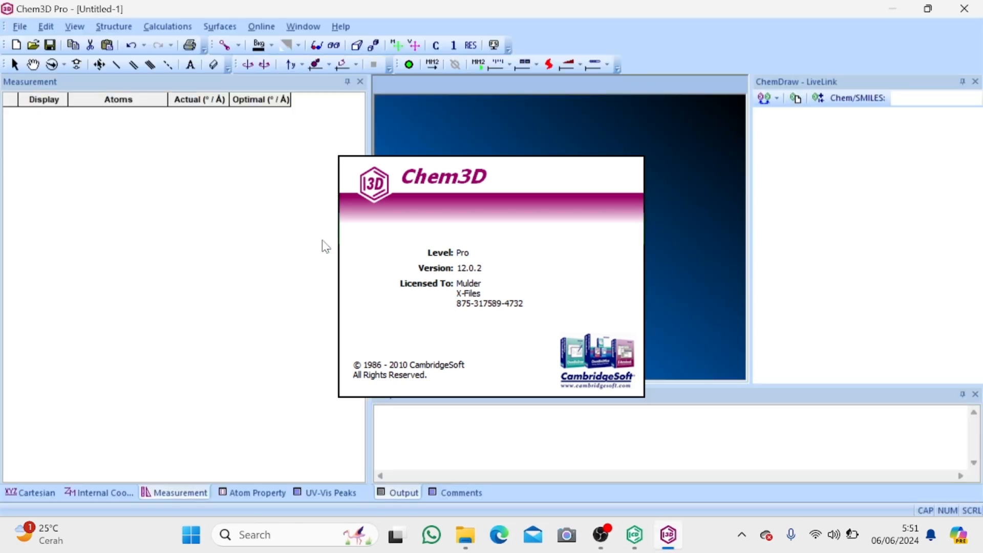
pyautogui.click(361, 83)
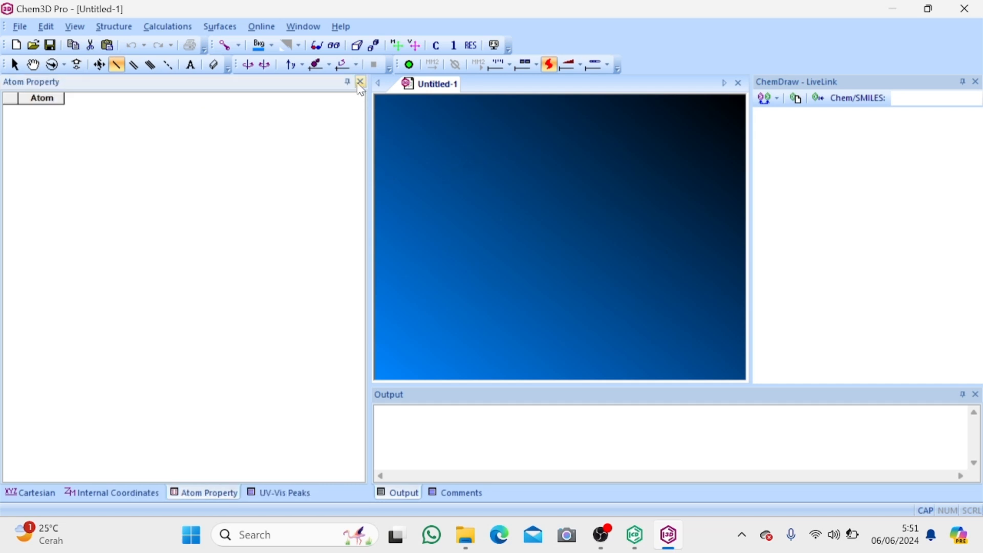
pyautogui.click(361, 82)
pyautogui.click(361, 82)
pyautogui.click(361, 82)
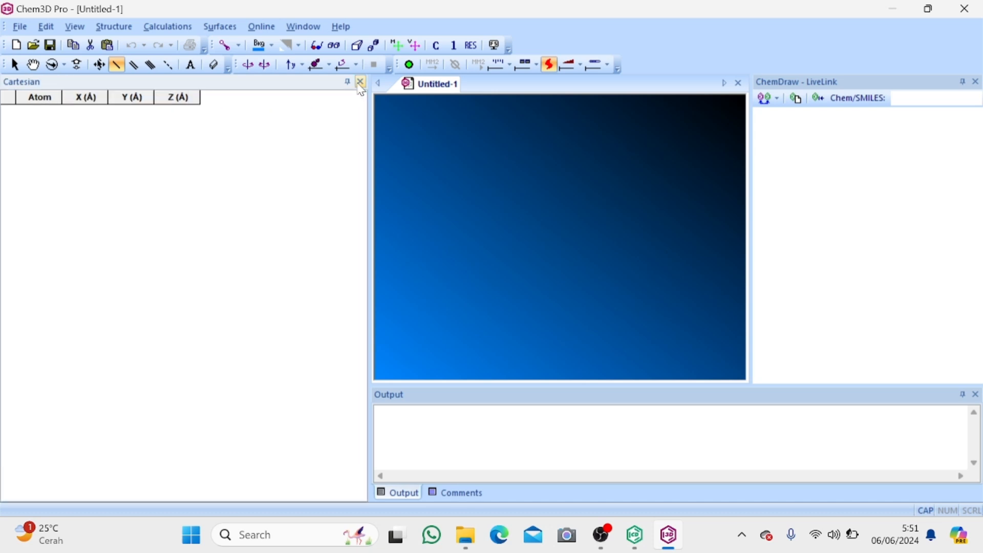
pyautogui.click(361, 82)
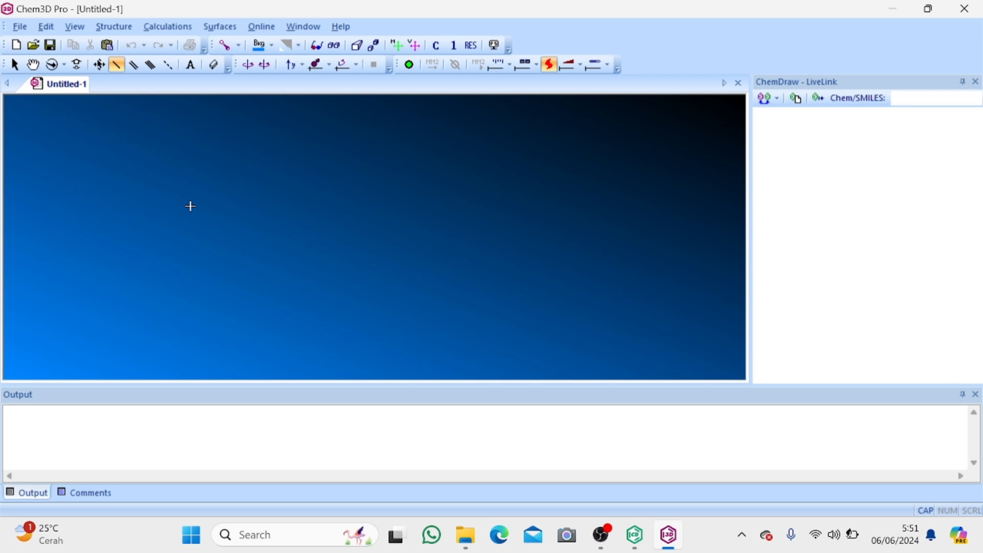
# - Paste the copied caffein structure into the empty Chem3D model and shift the model slightly up and to the left
pyautogui.rightClick(191, 206)
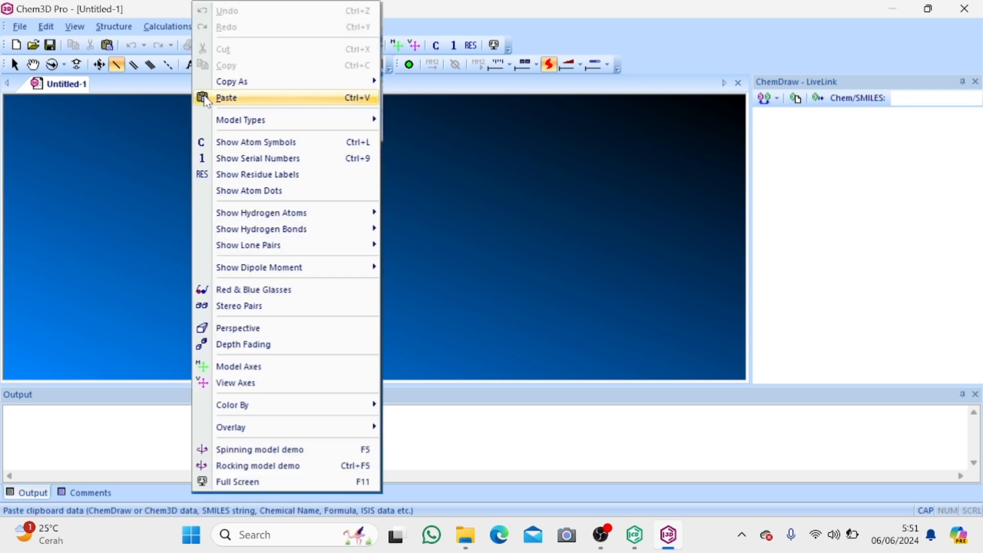
pyautogui.click(205, 97)
pyautogui.moveTo(391, 267); pyautogui.dragTo(428, 194)
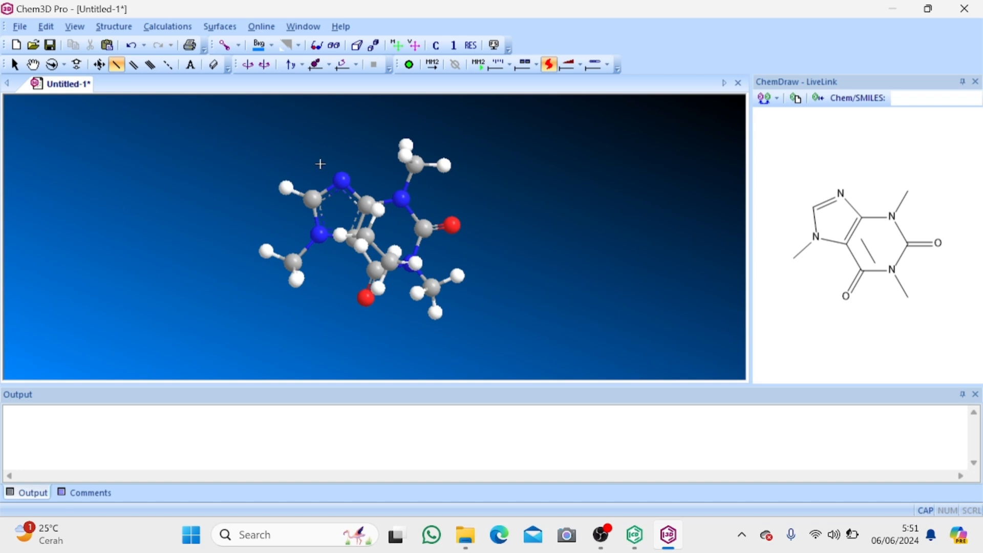
pyautogui.click(134, 49)
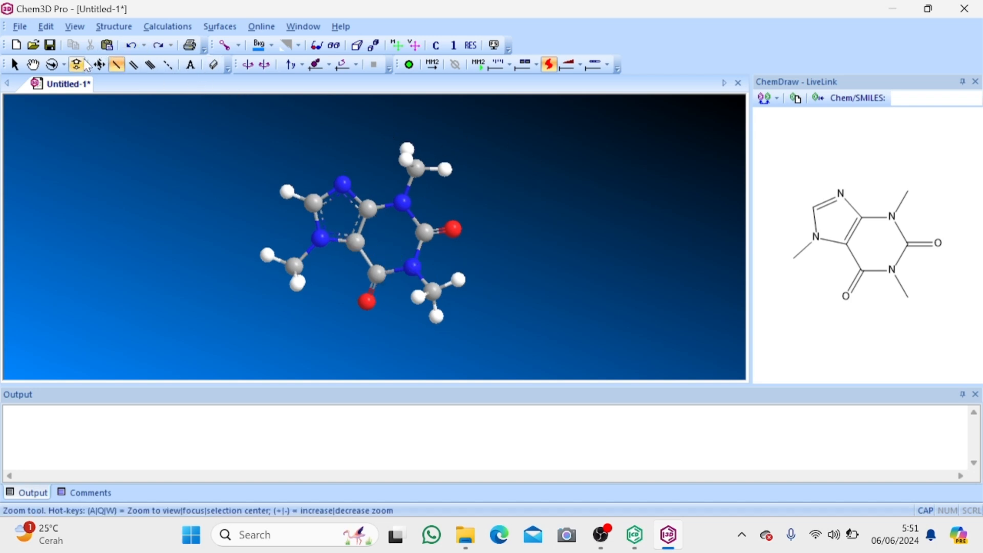
pyautogui.click(33, 64)
pyautogui.moveTo(372, 244); pyautogui.dragTo(361, 220)
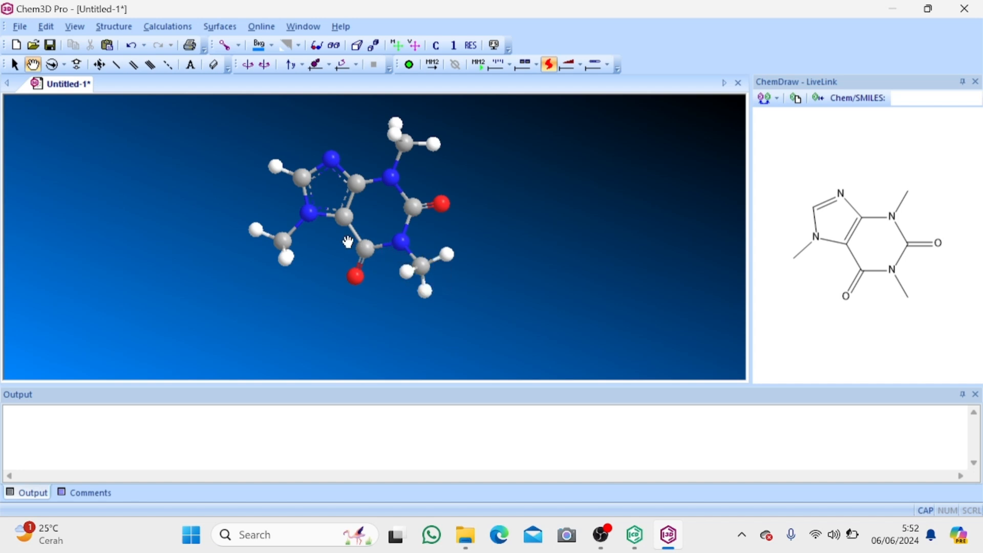
# - Generate all bond lengths of the caffein model in the measurement table
pyautogui.click(116, 26)
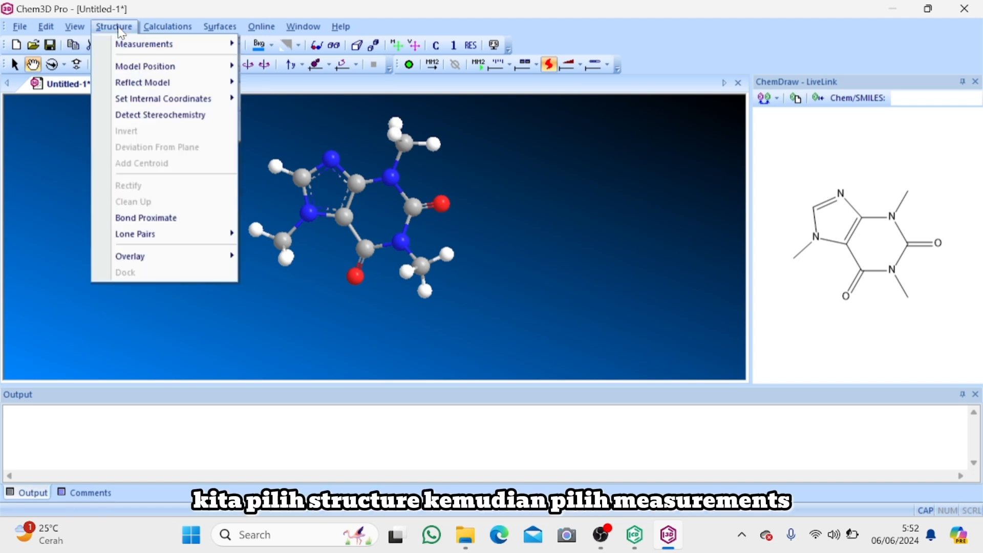
pyautogui.moveTo(141, 50)
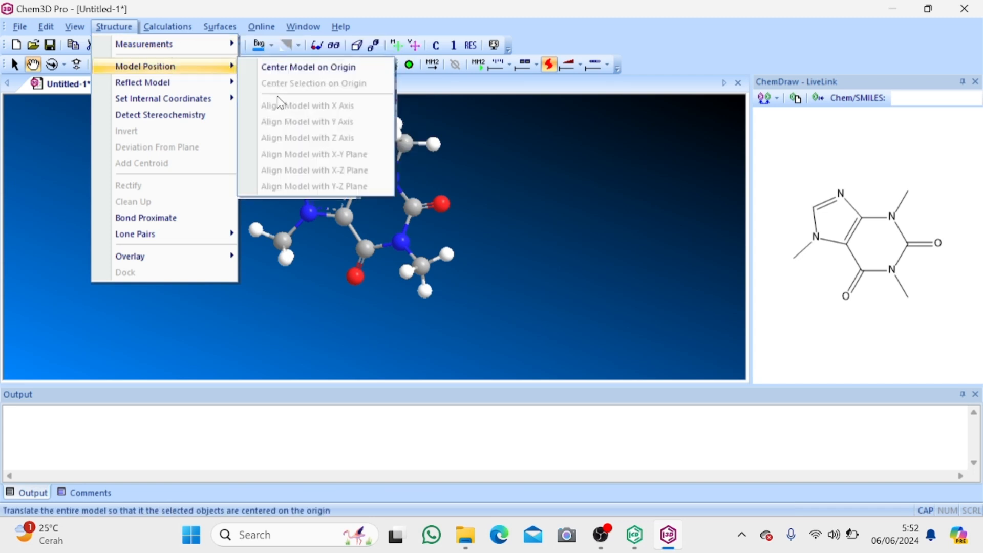
pyautogui.moveTo(206, 49)
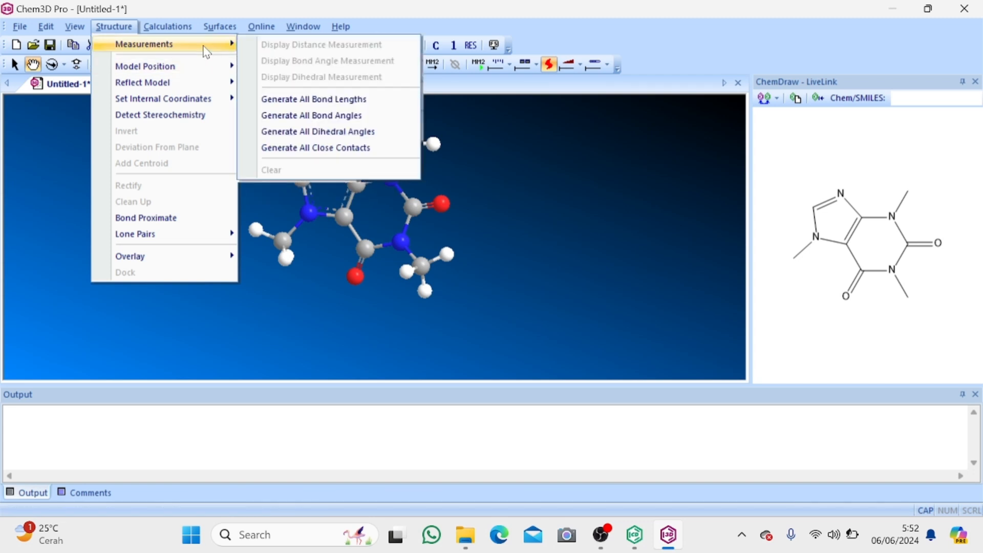
pyautogui.click(293, 99)
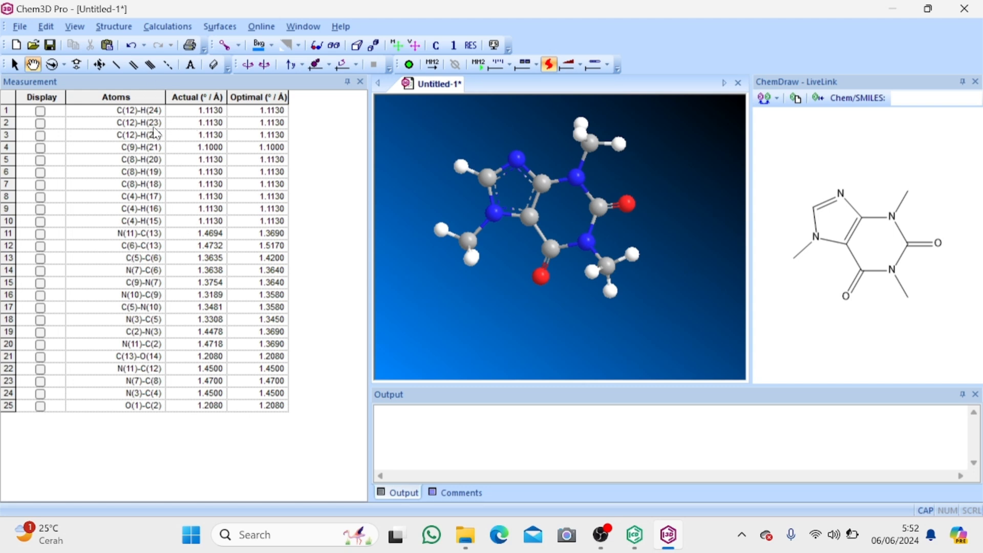
# - Add all bond angles of the model to the measurement table and look through the extended list
pyautogui.click(119, 31)
pyautogui.click(141, 47)
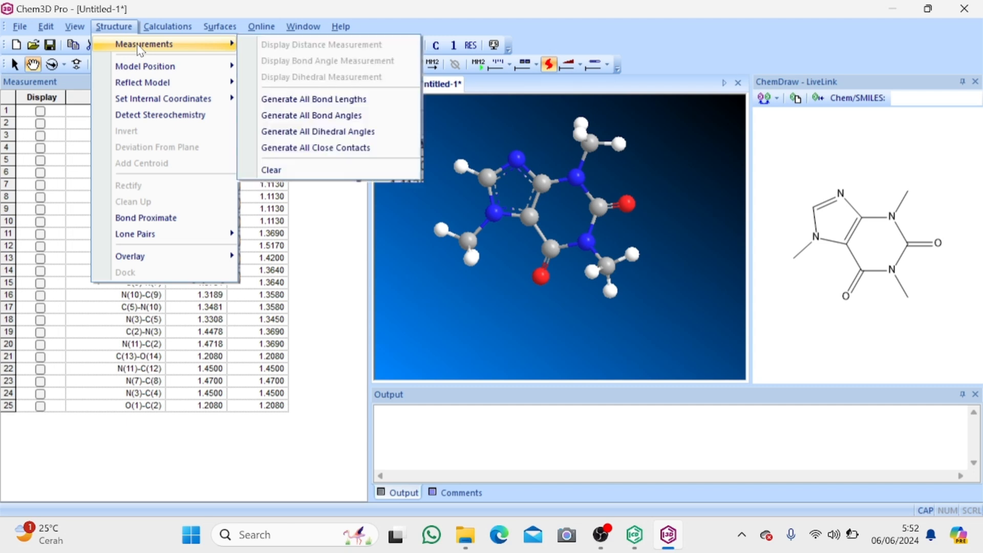
pyautogui.click(305, 119)
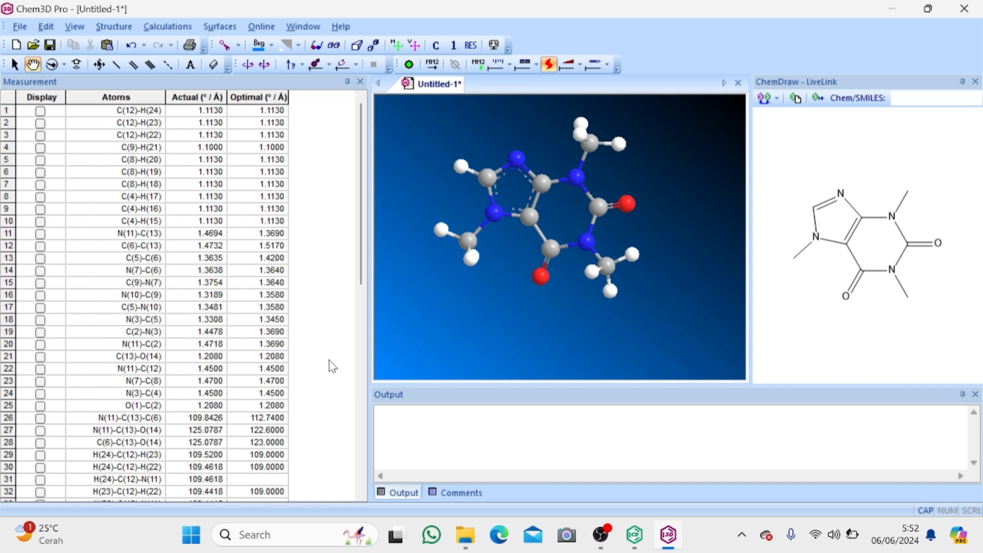
pyautogui.click(363, 346)
pyautogui.moveTo(360, 393); pyautogui.dragTo(350, 154)
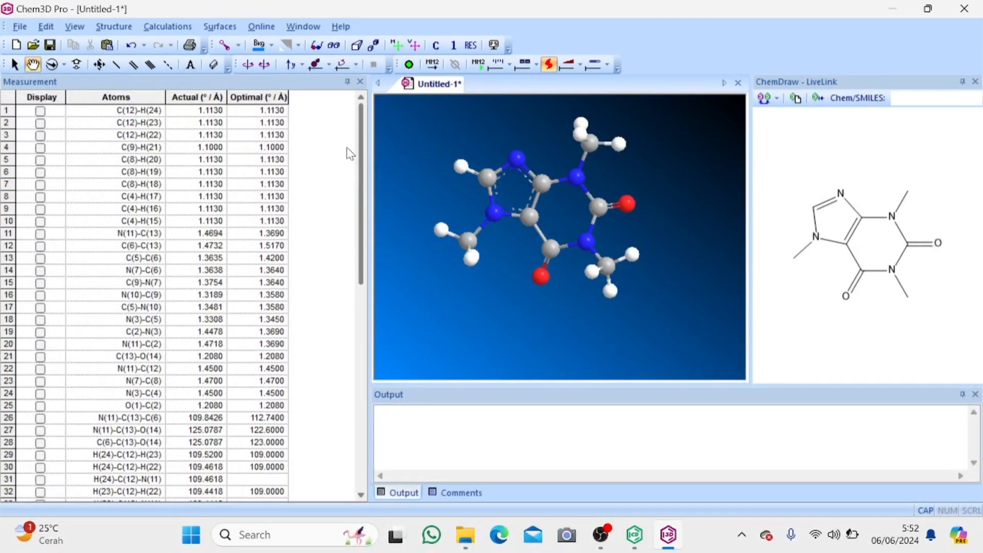
# - Add all dihedral angles of the model to the measurement table and look through the list
pyautogui.click(133, 29)
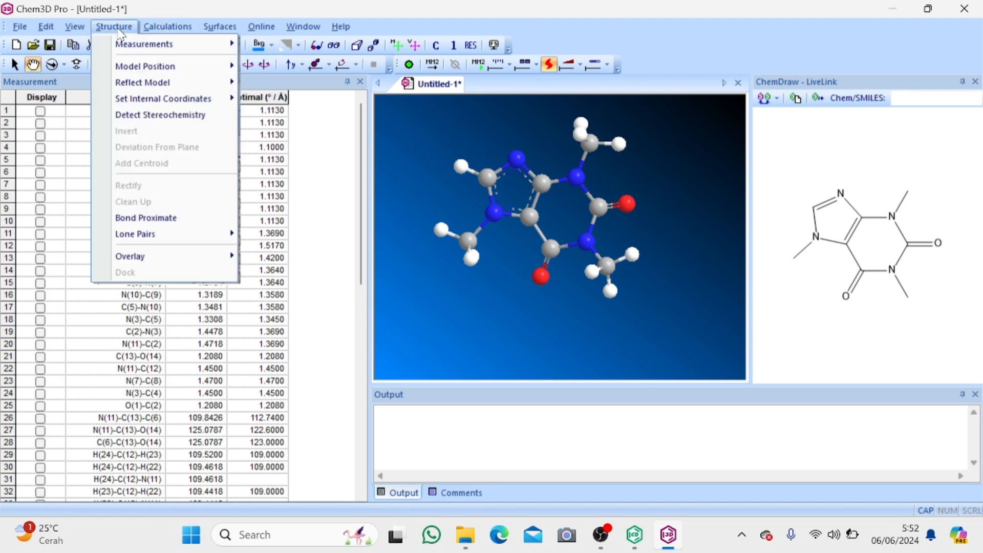
pyautogui.moveTo(139, 44)
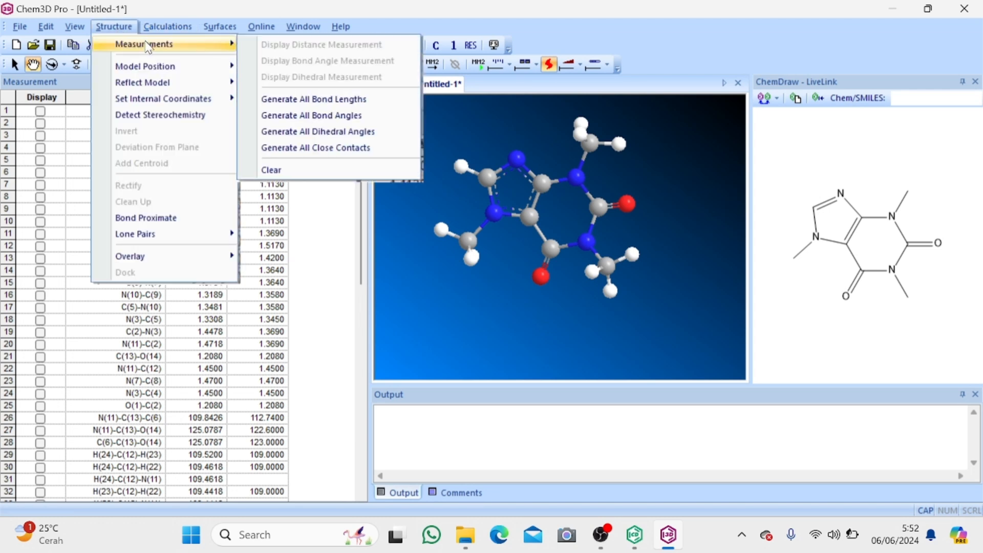
pyautogui.click(333, 132)
pyautogui.moveTo(358, 160); pyautogui.dragTo(377, 132)
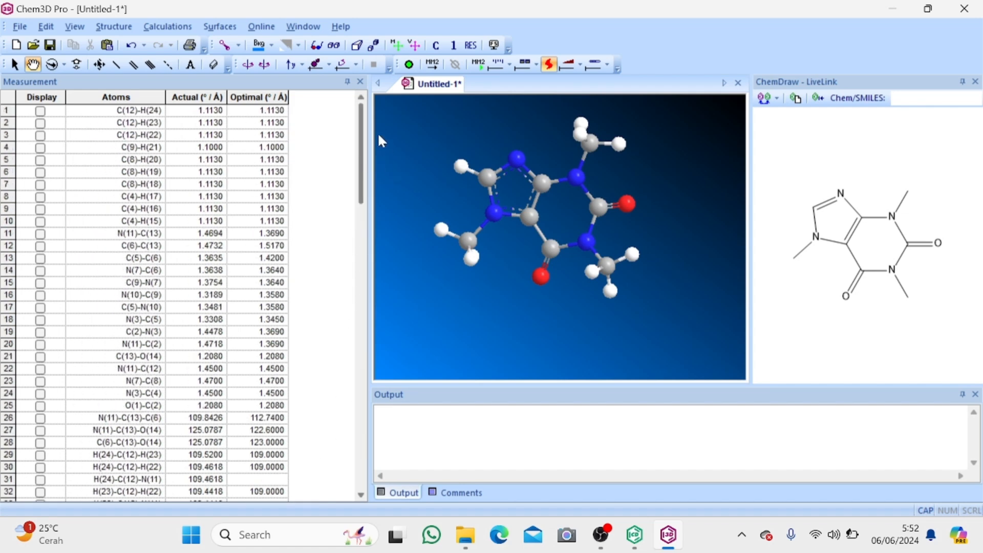
# - Generate all close contacts of the model and look through the measurement table
pyautogui.click(115, 26)
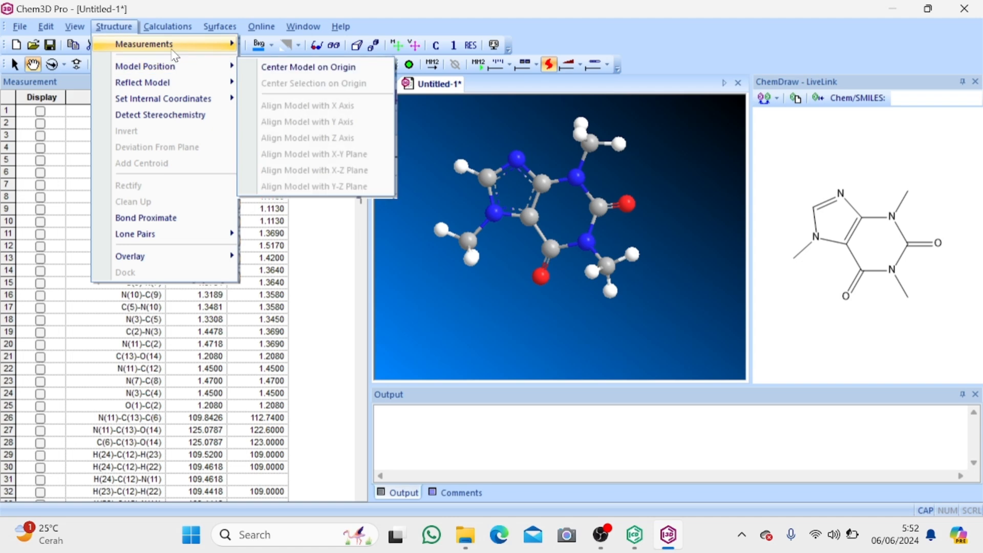
pyautogui.moveTo(154, 44)
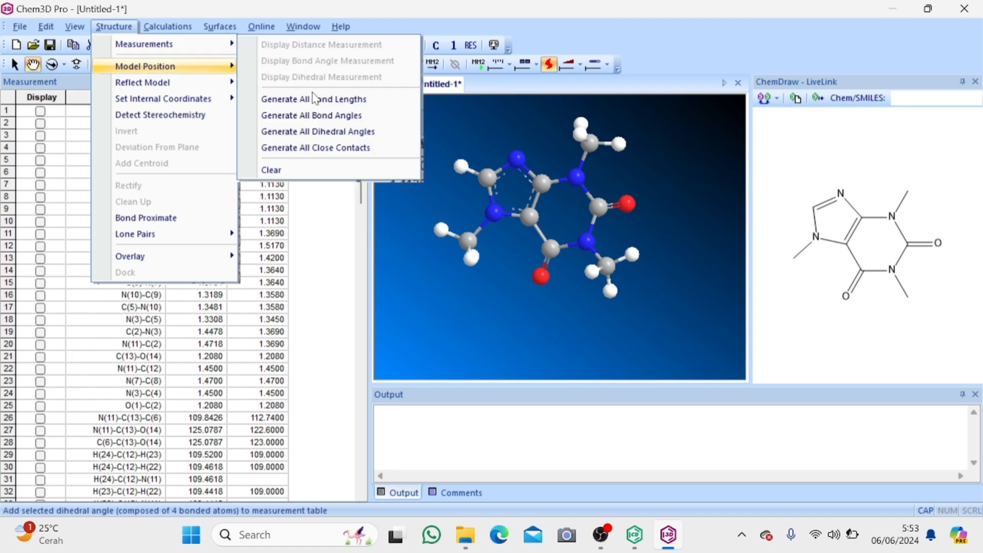
pyautogui.click(338, 153)
pyautogui.moveTo(361, 174); pyautogui.dragTo(395, 135)
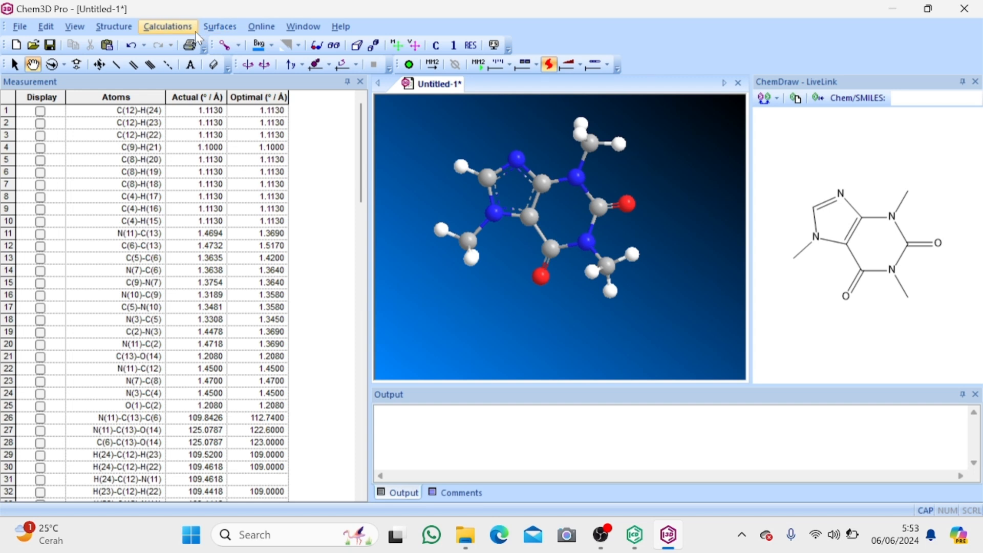
# - Run an MM2 energy minimization of the model with a minimum RMS gradient of 0.010, displaying every iteration, and review the output
pyautogui.click(177, 26)
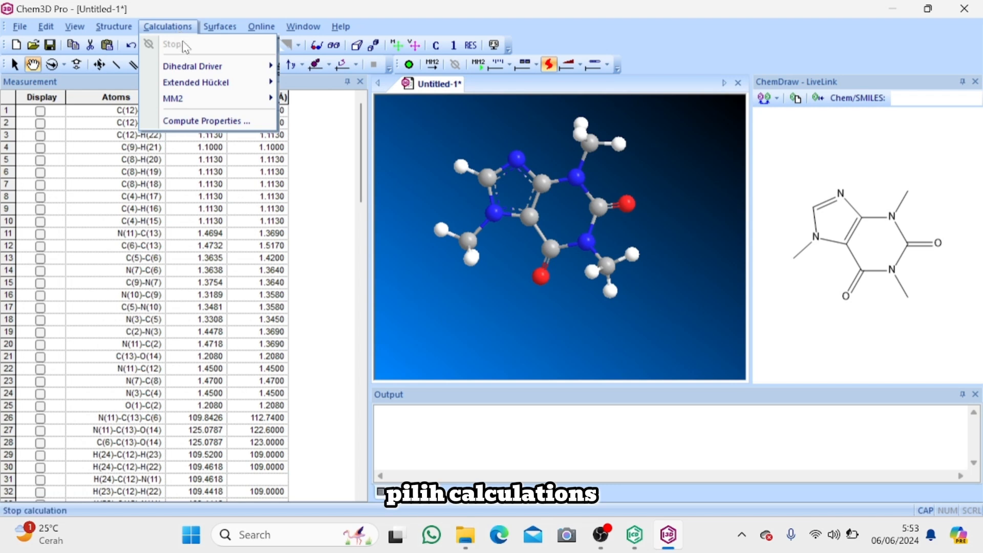
pyautogui.moveTo(191, 107)
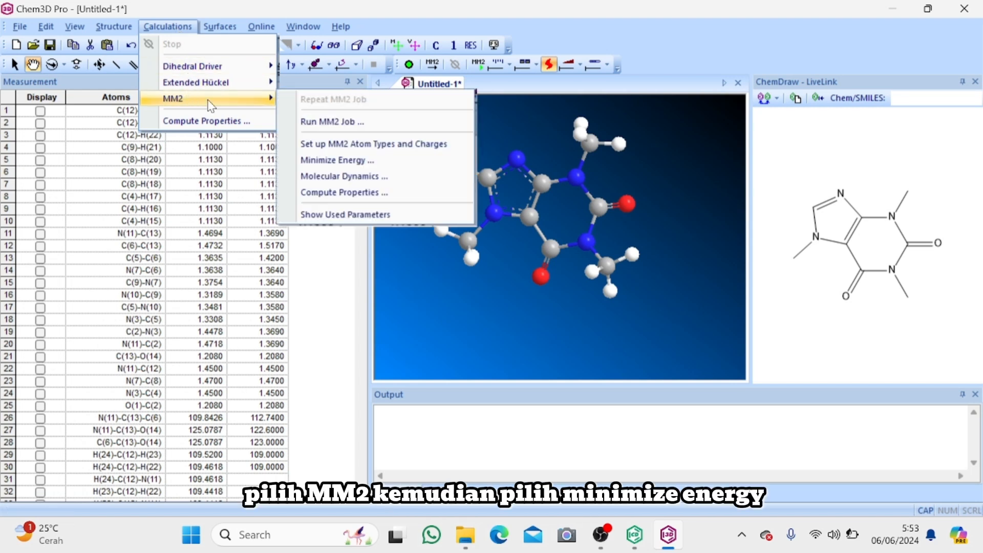
pyautogui.click(319, 164)
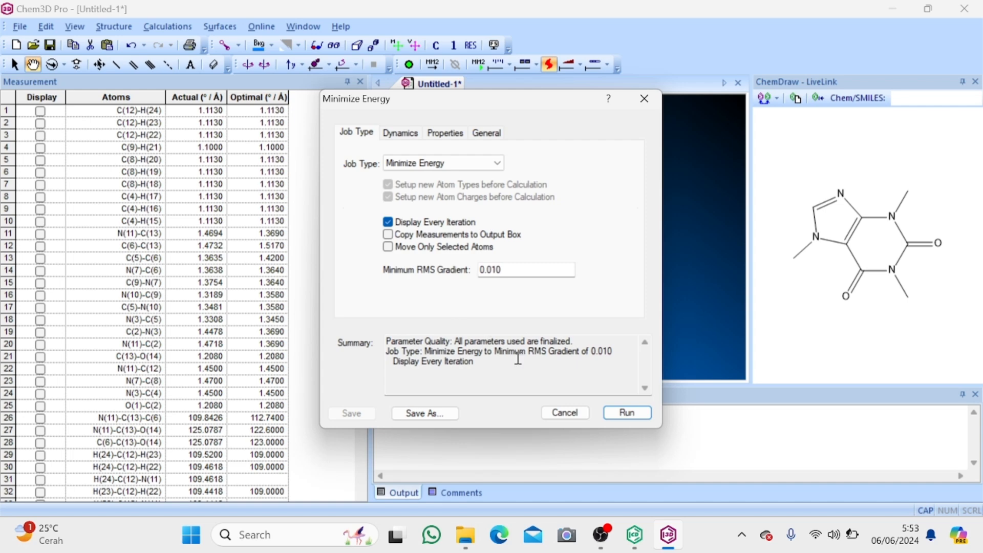
pyautogui.click(626, 412)
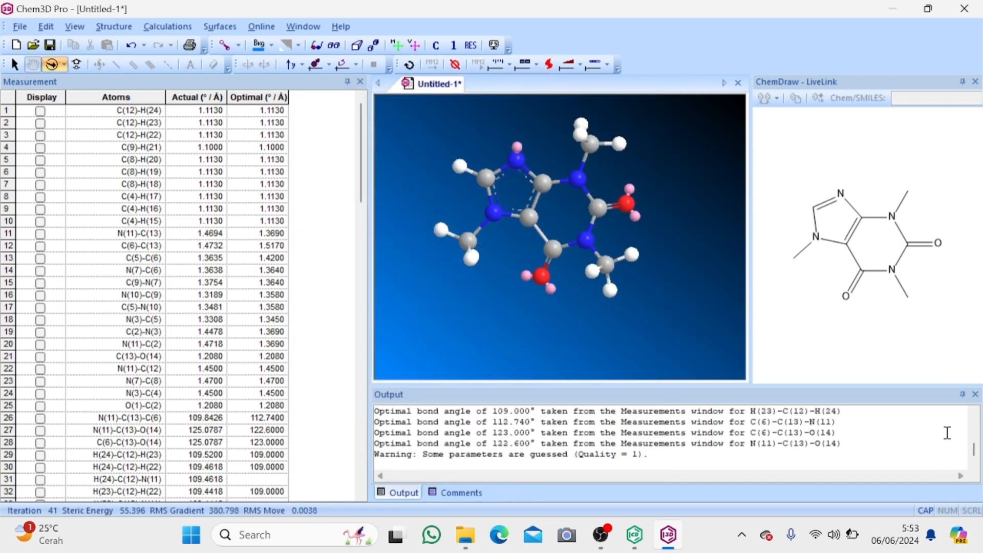
pyautogui.moveTo(973, 448); pyautogui.dragTo(966, 408)
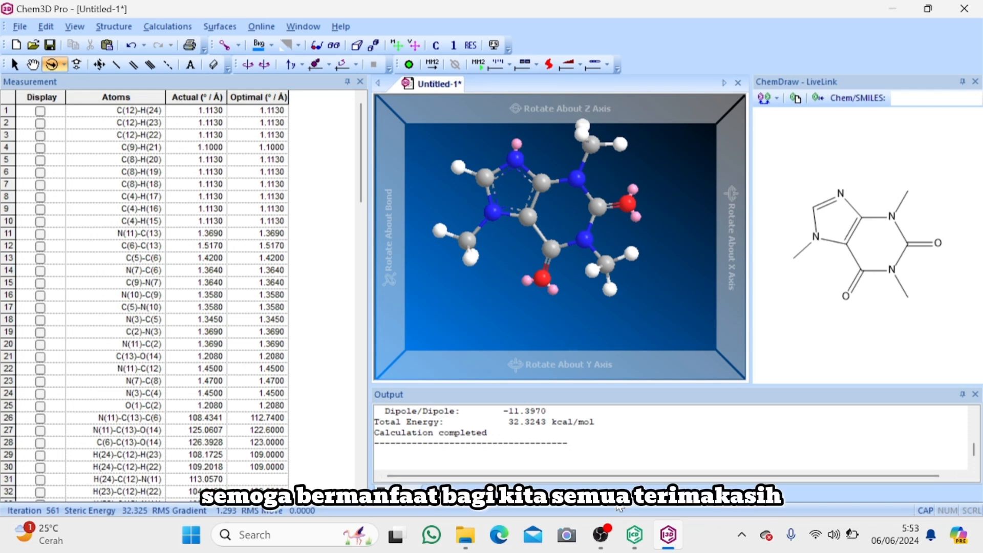
pyautogui.moveTo(614, 534)
pyautogui.moveTo(668, 543)
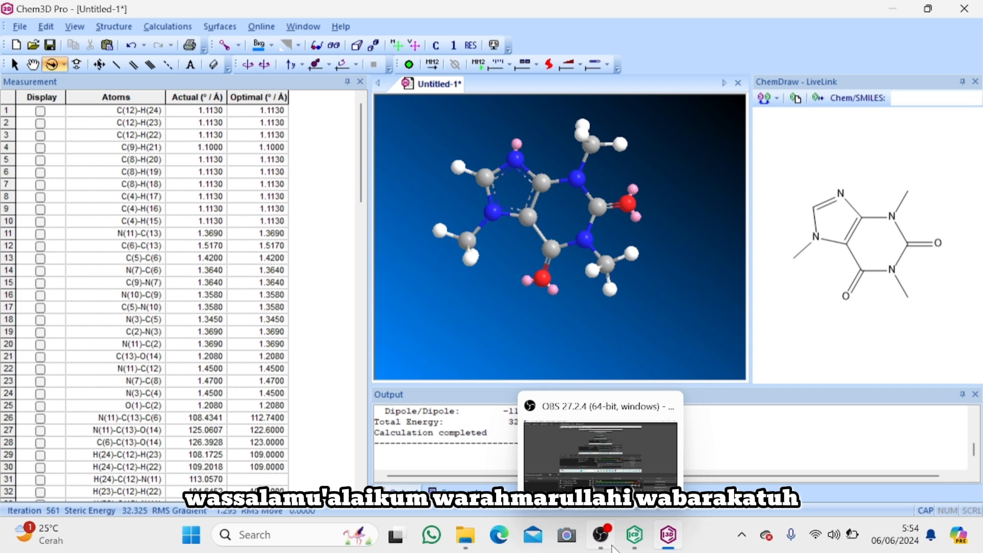
pyautogui.click(601, 450)
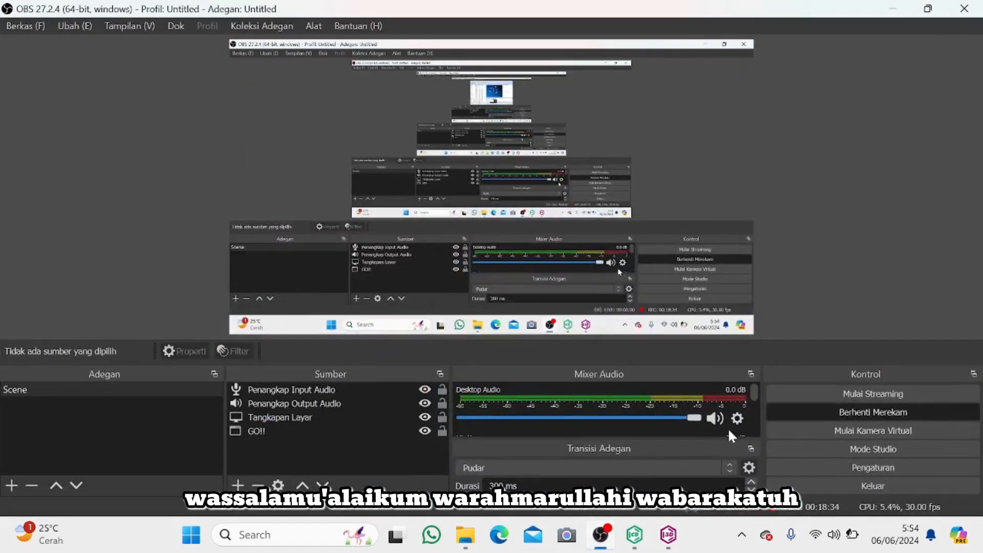
pyautogui.click(812, 412)
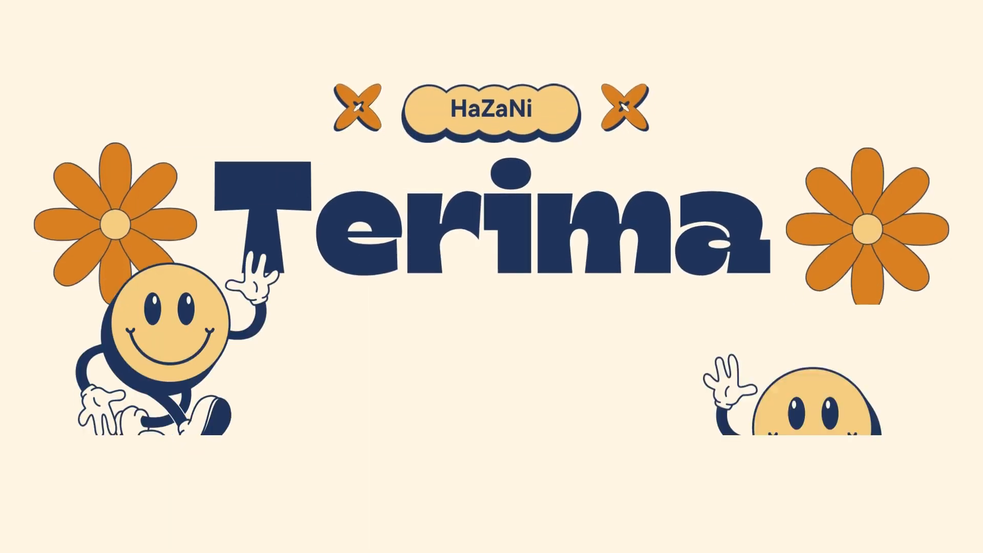